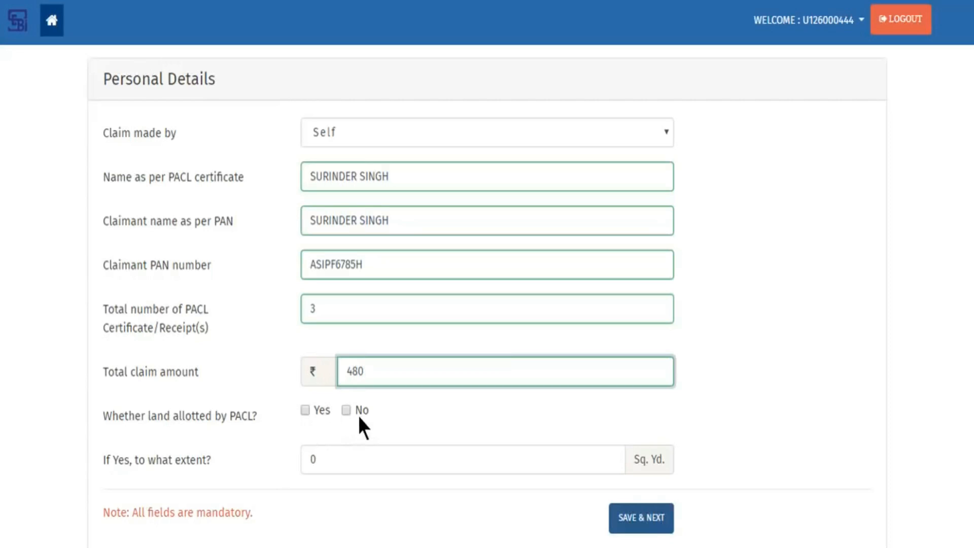
- Watch land allotted by PACL marked Yes, then pause the demo at 05:42 and leave fullscreen
left_click(304, 412)
left_click(396, 452)
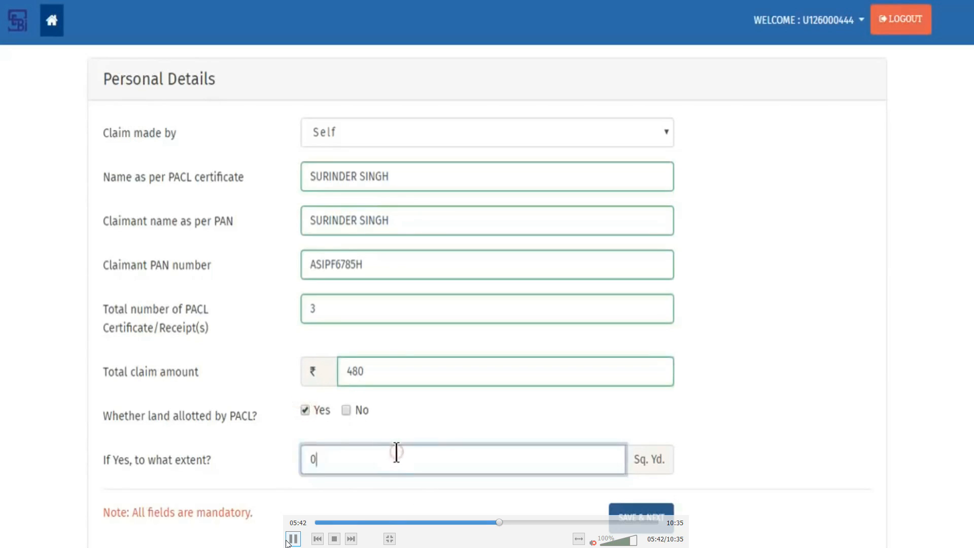
left_click(289, 539)
double_click(582, 478)
- Open the Registration form from the PACL Home tab in Chrome
left_click(422, 535)
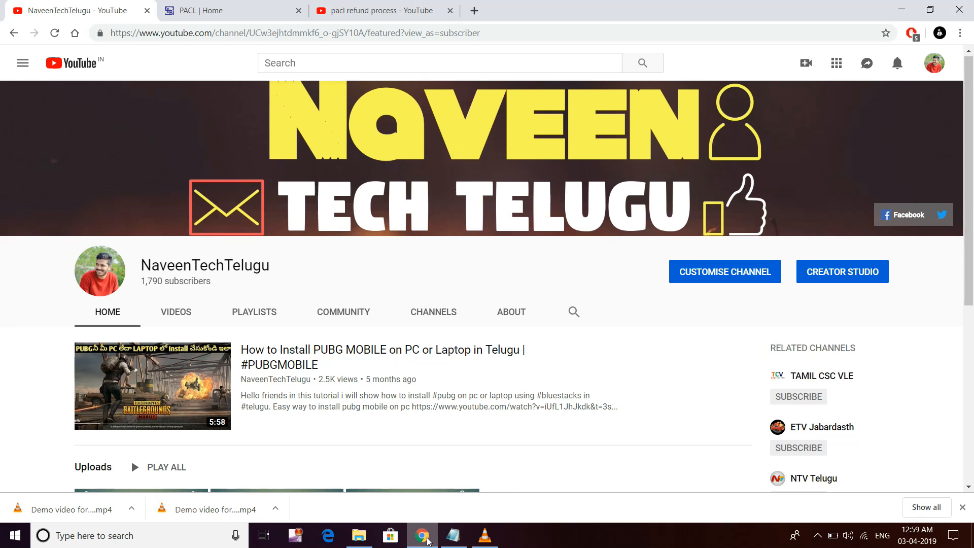
left_click(226, 5)
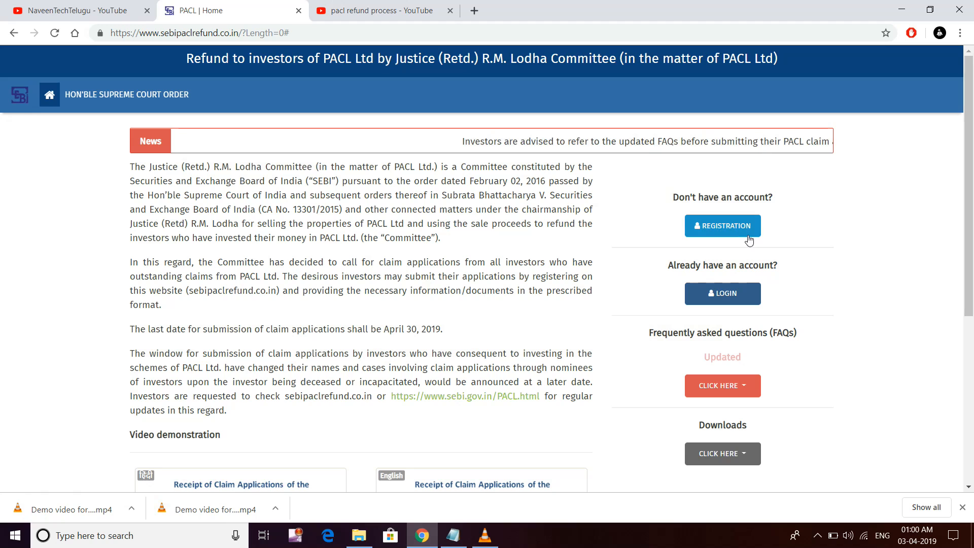
left_click(723, 227)
- View the sample certificate showing the registration number, zooming it in and out, then return to the form
left_click(598, 201)
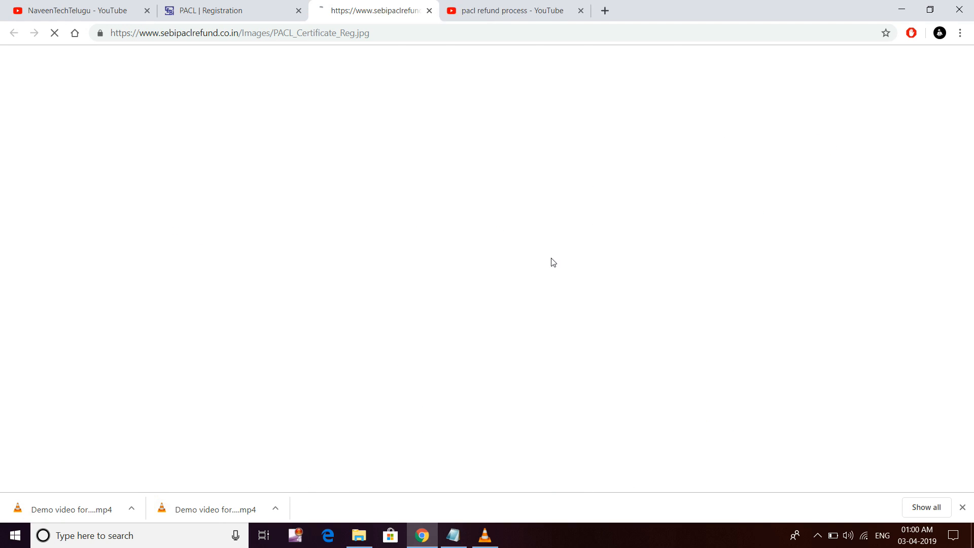
left_click(463, 303)
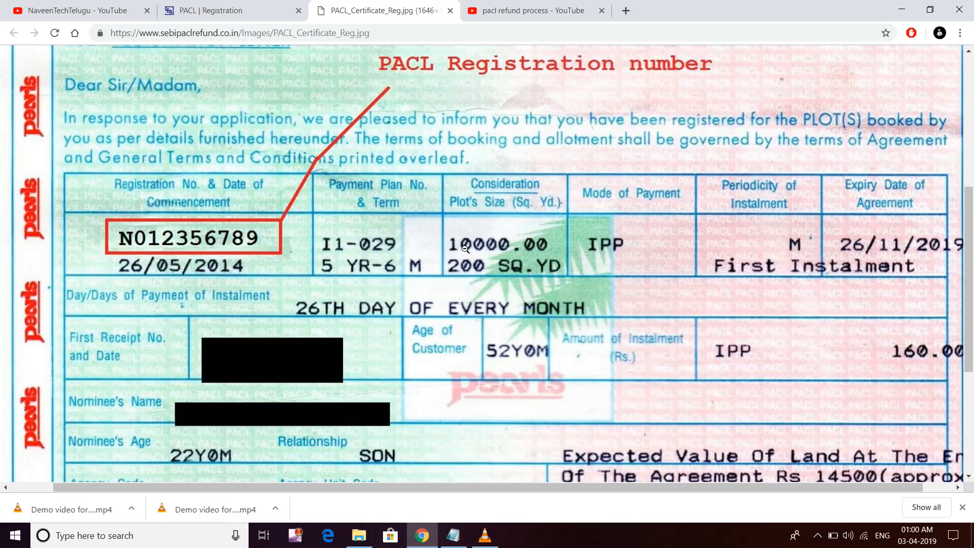
left_click(429, 301)
left_click(429, 301)
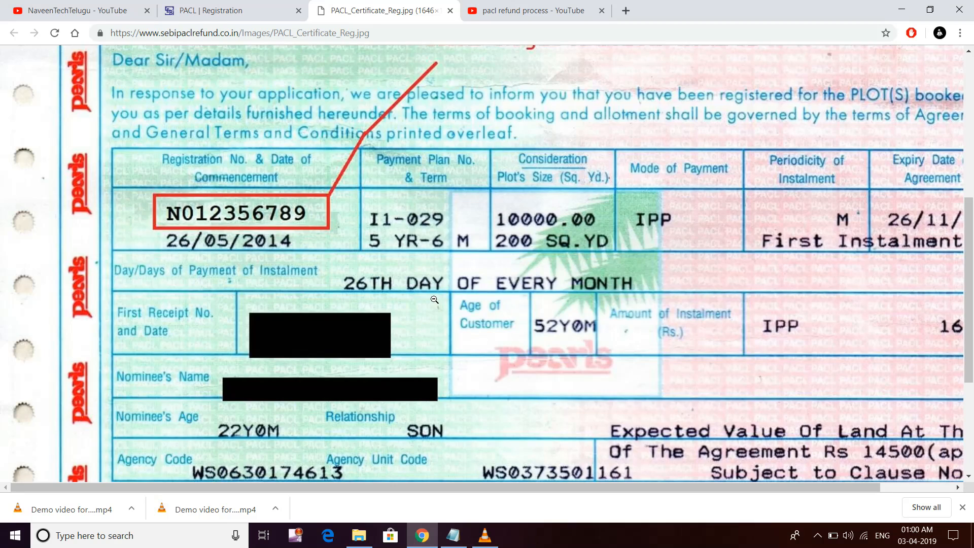
left_click(506, 320)
left_click(244, 10)
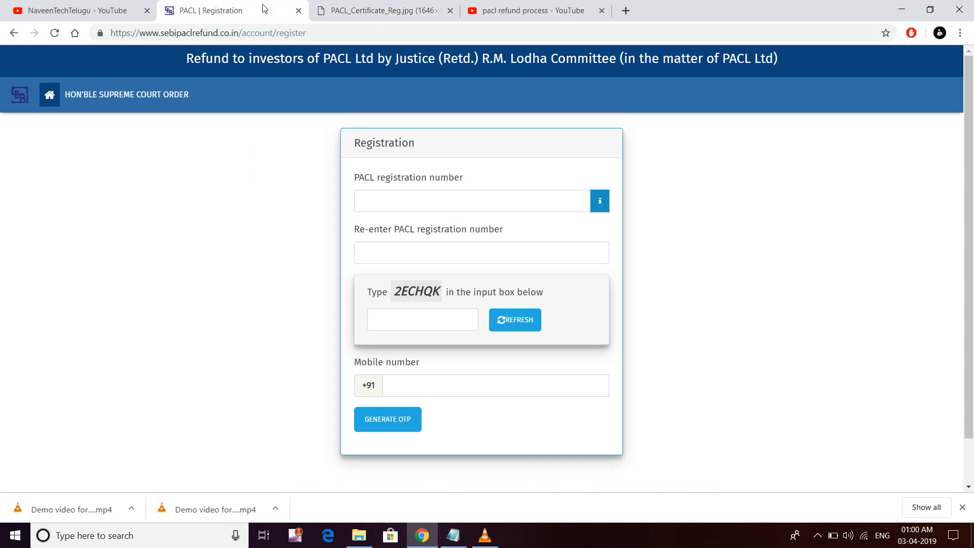
- Resume the paused demo video in fullscreen
left_click(485, 535)
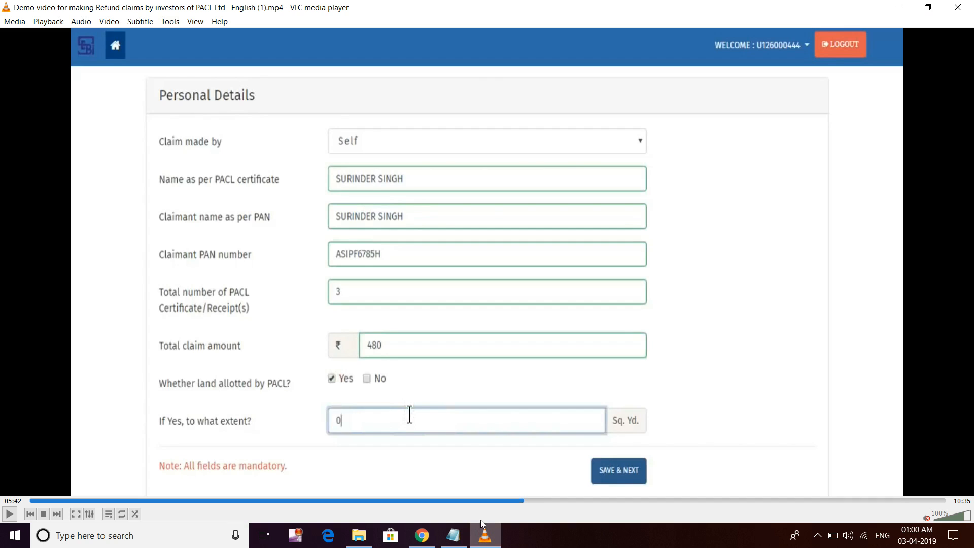
left_click(9, 514)
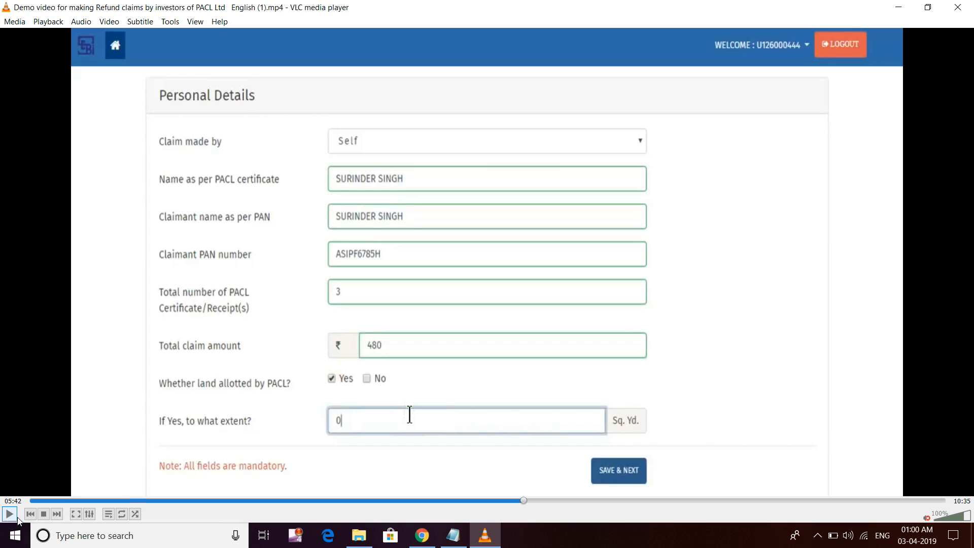
double_click(97, 372)
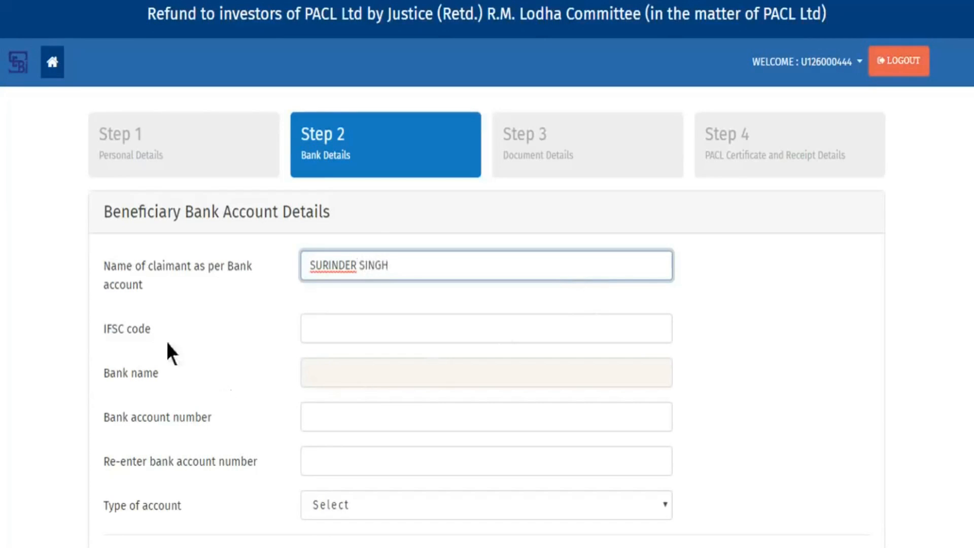
- Fill the ICICI BANK LTD IFSC code, choose a Saving account, and save the bank details
left_click(587, 322)
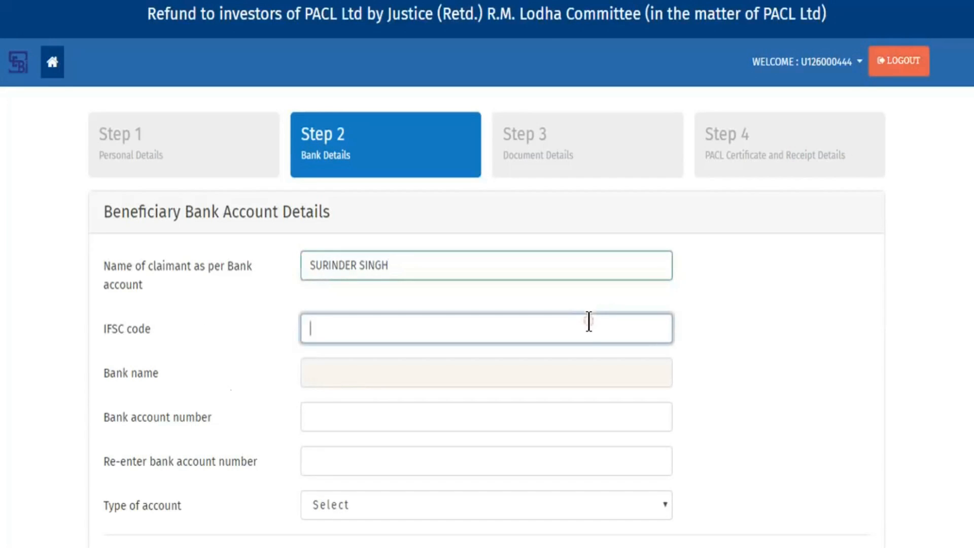
type("ICIC")
left_click(586, 373)
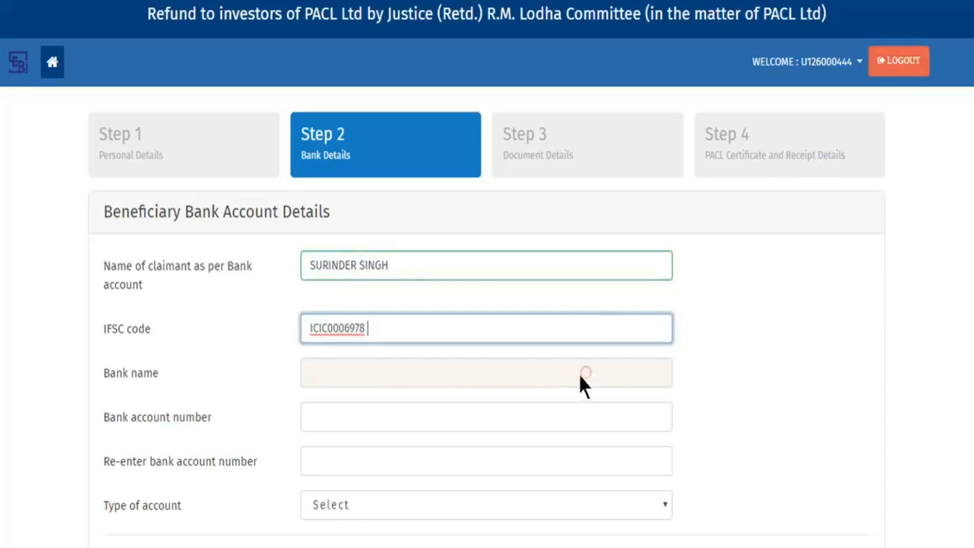
left_click(392, 418)
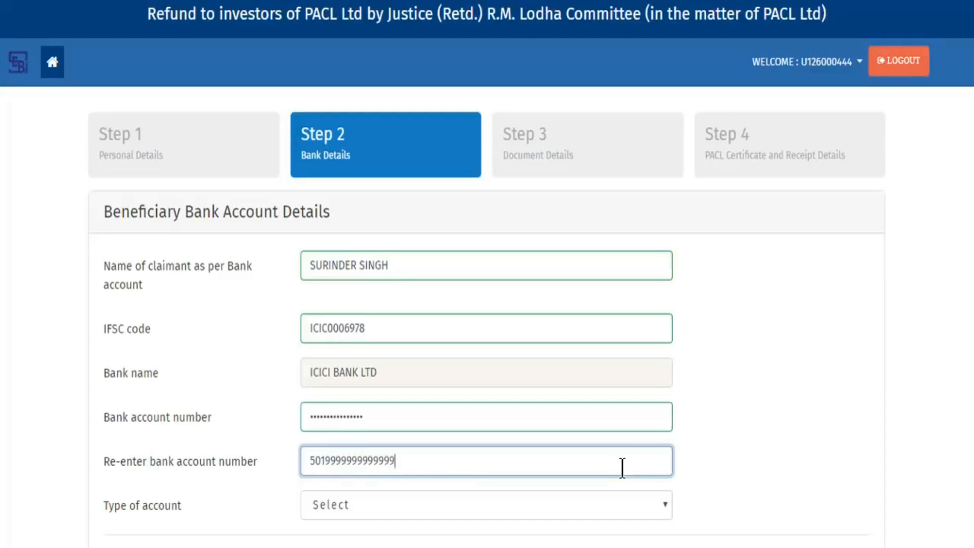
scroll(711, 443, "down", 2)
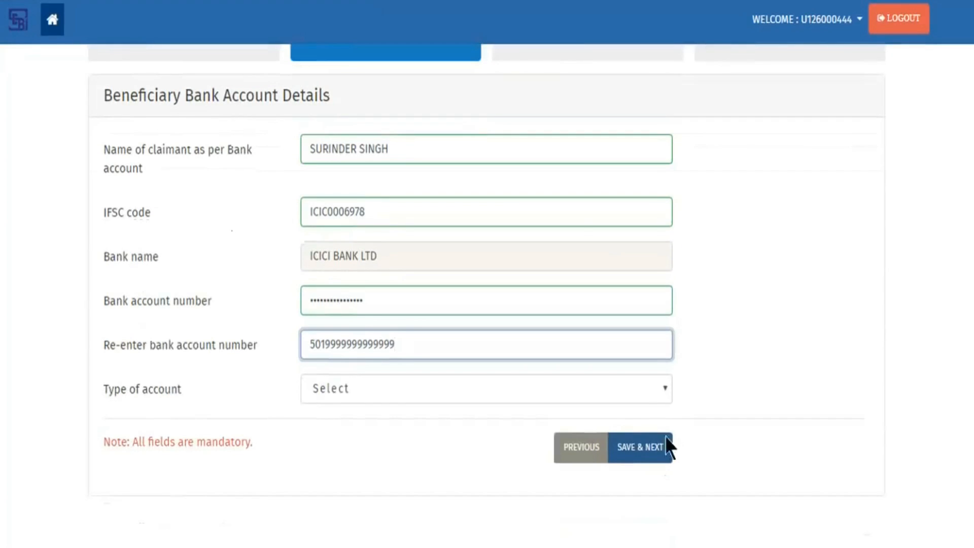
left_click(590, 389)
left_click(589, 426)
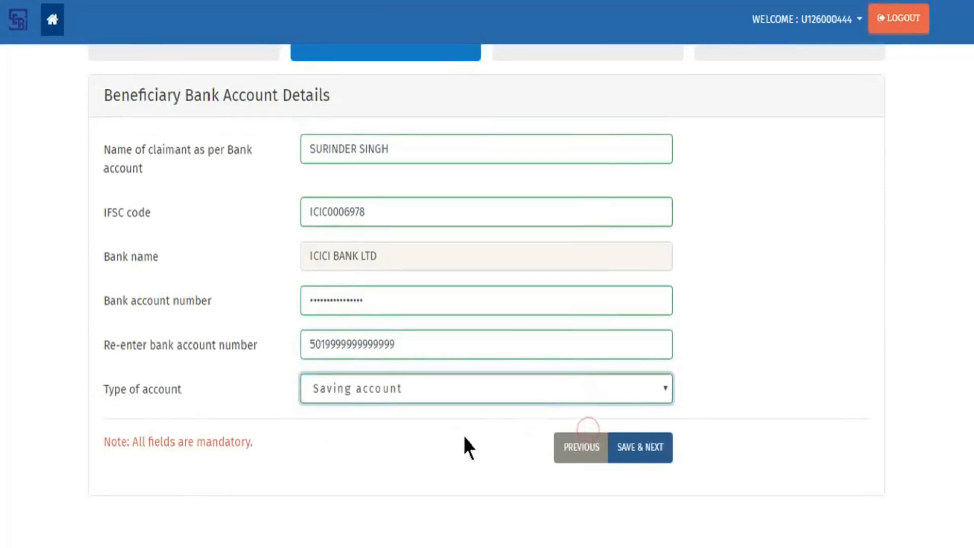
left_click(653, 454)
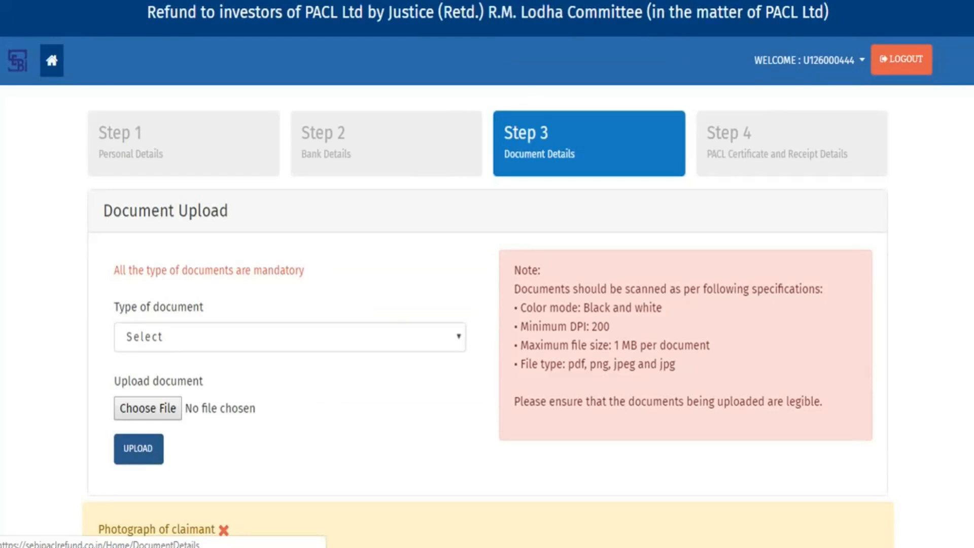
- Upload Photograph.png as the Photograph of claimant document, pausing briefly on the success message
left_click(439, 331)
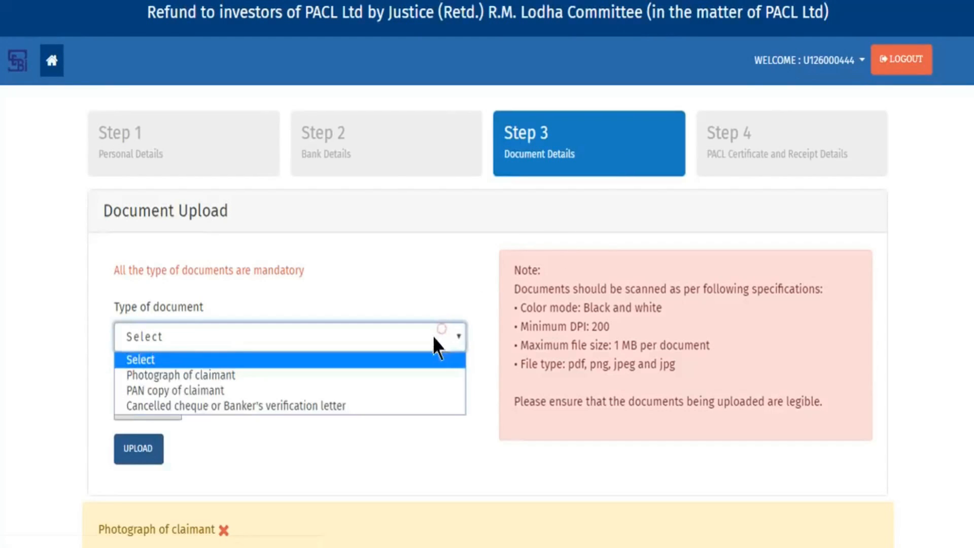
left_click(427, 370)
left_click(146, 409)
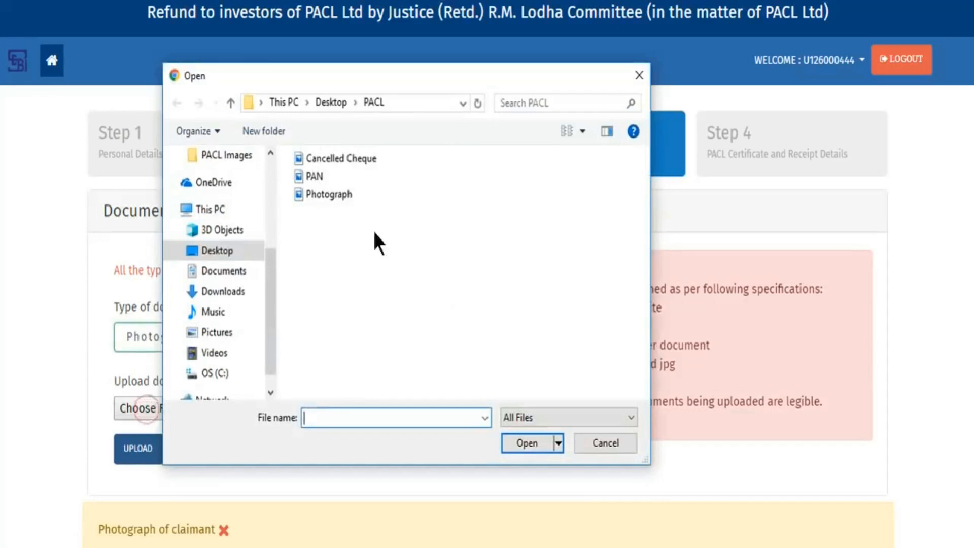
left_click(330, 194)
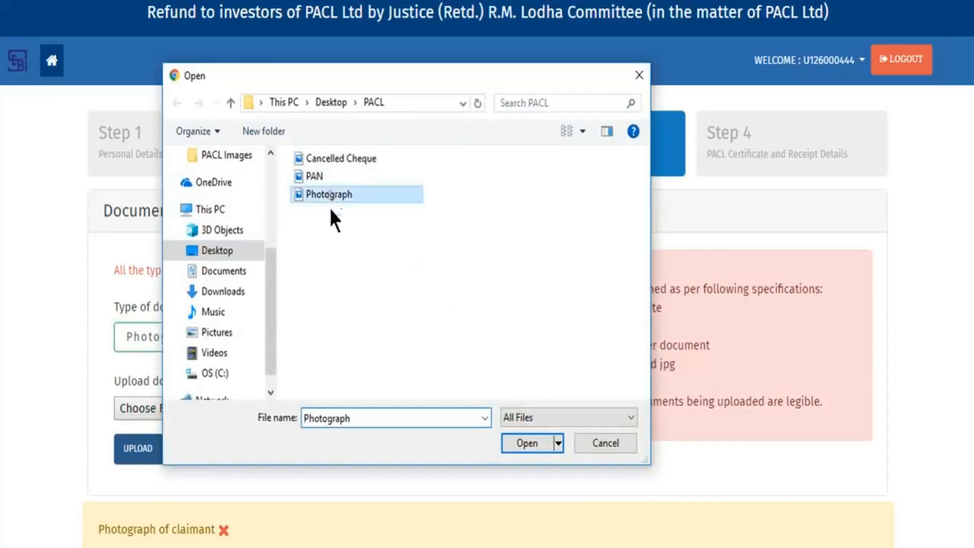
left_click(528, 441)
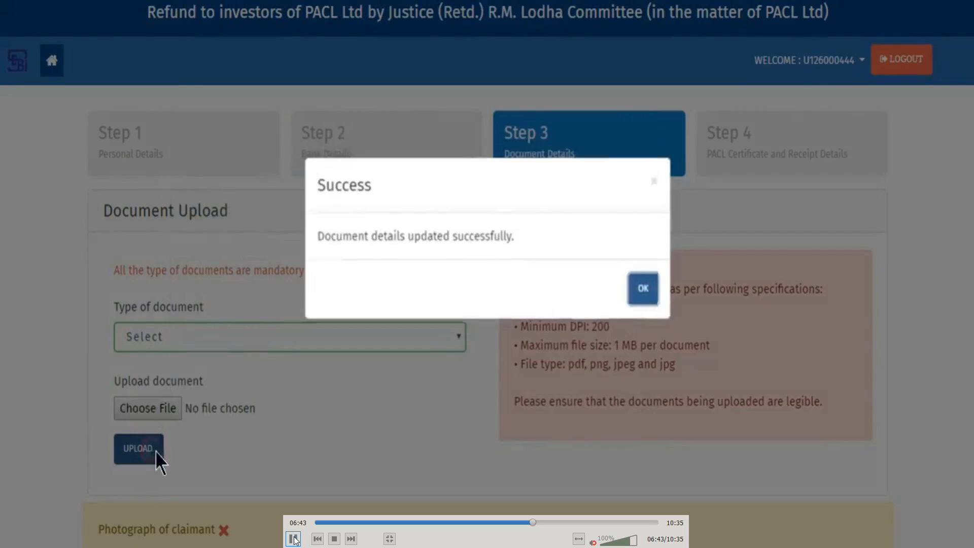
left_click(293, 539)
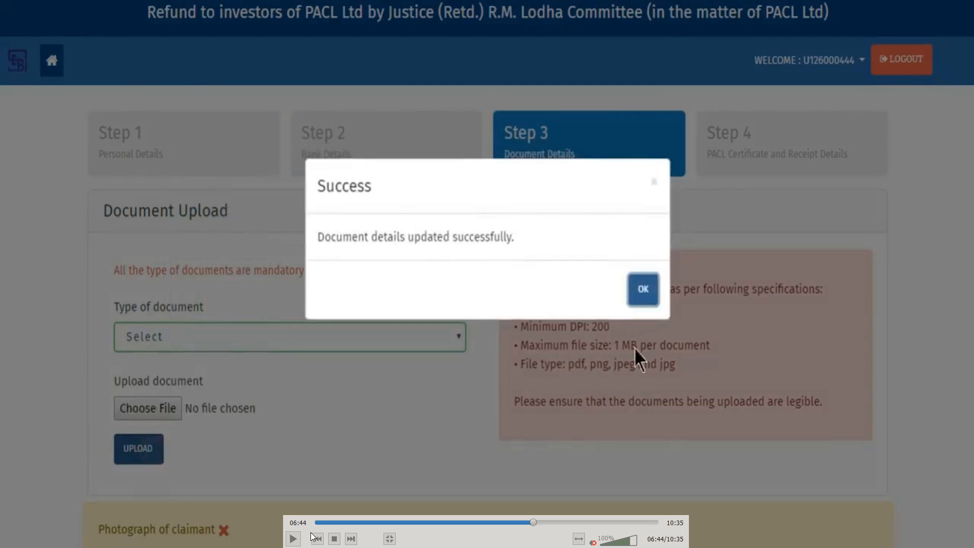
left_click(293, 539)
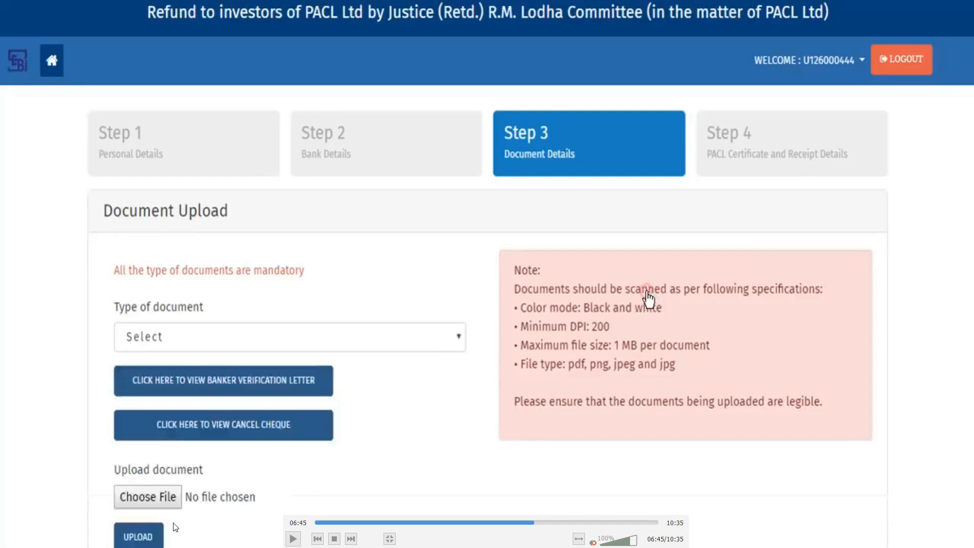
- Upload the Cancelled Cheque file and dismiss the success message
left_click(293, 539)
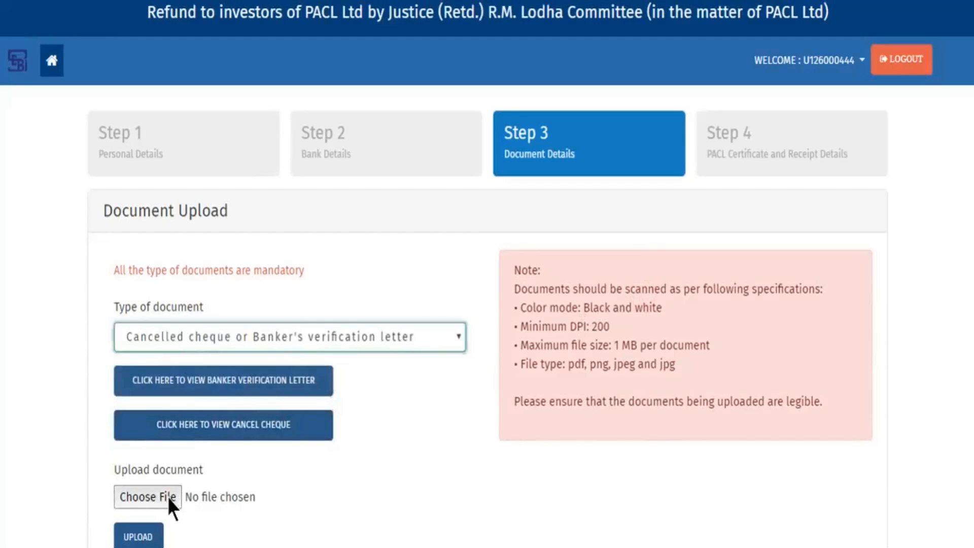
left_click(166, 494)
left_click(347, 159)
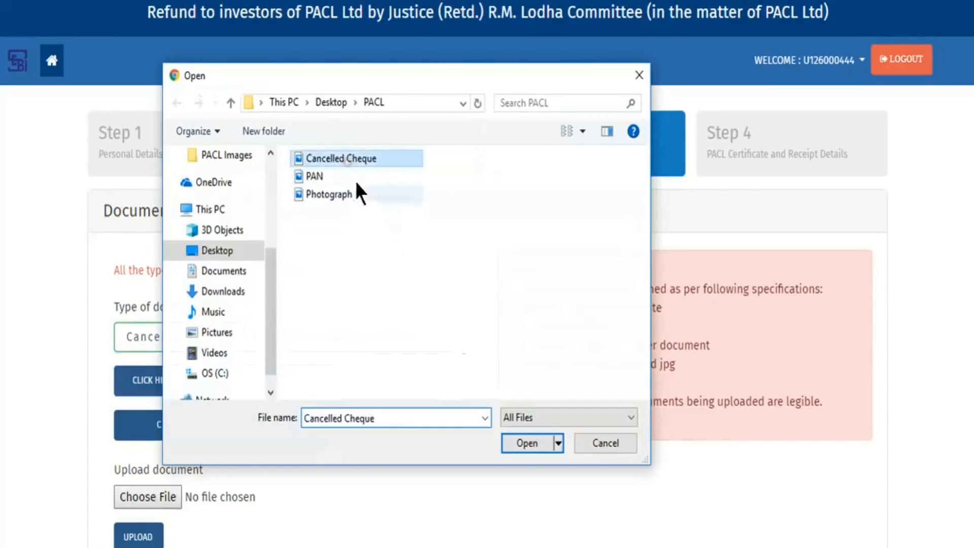
left_click(526, 443)
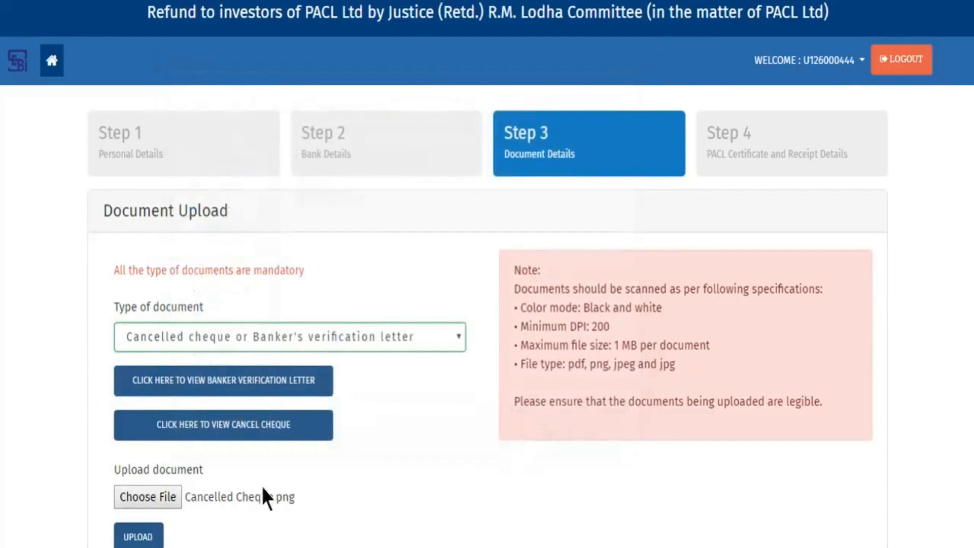
scroll(261, 483, "down", 3)
left_click(138, 403)
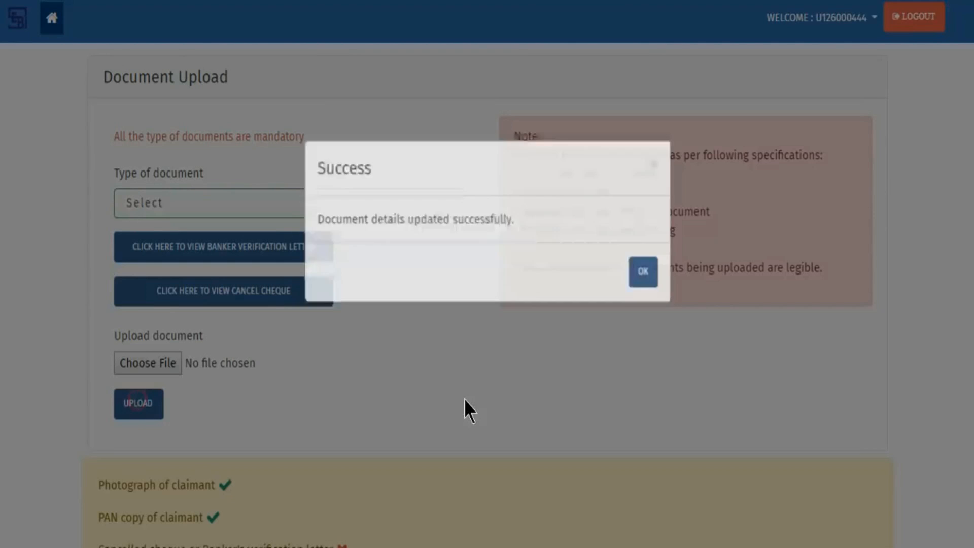
left_click(639, 279)
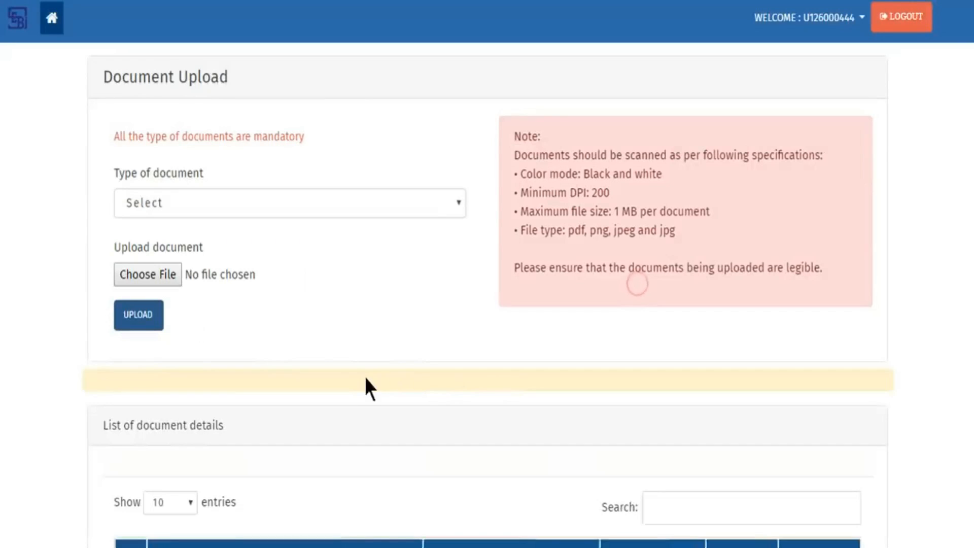
- Reselect the Cancelled cheque or Banker's verification letter type and view the sample banker letter
left_click(438, 210)
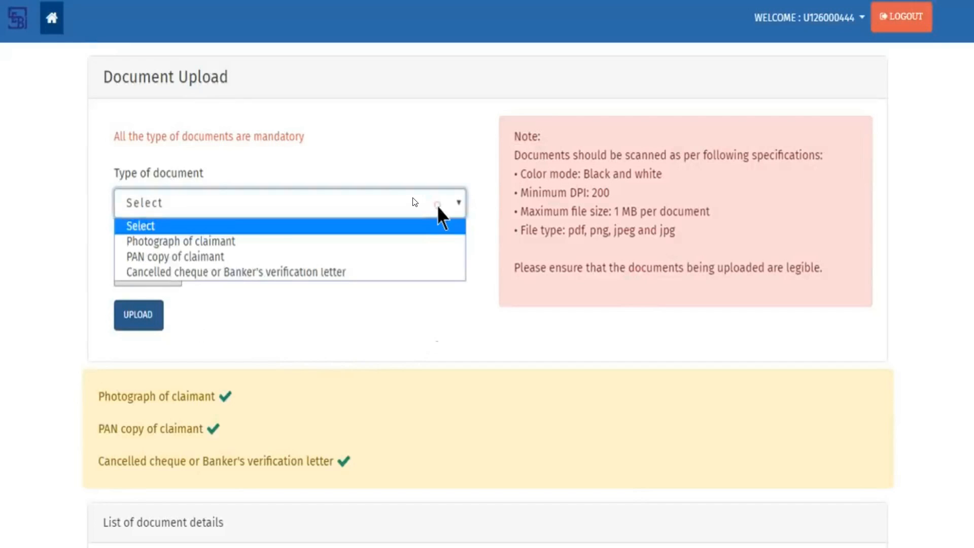
left_click(433, 272)
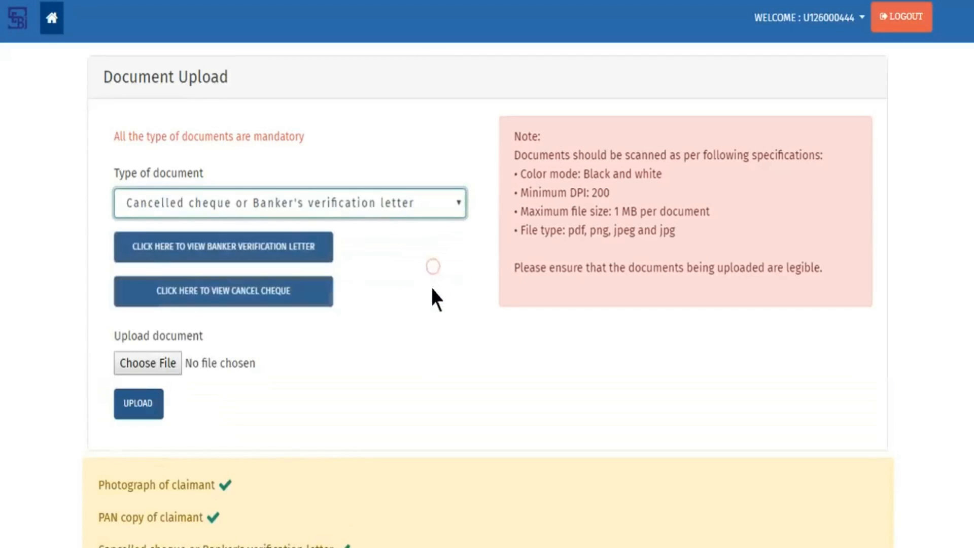
left_click(301, 254)
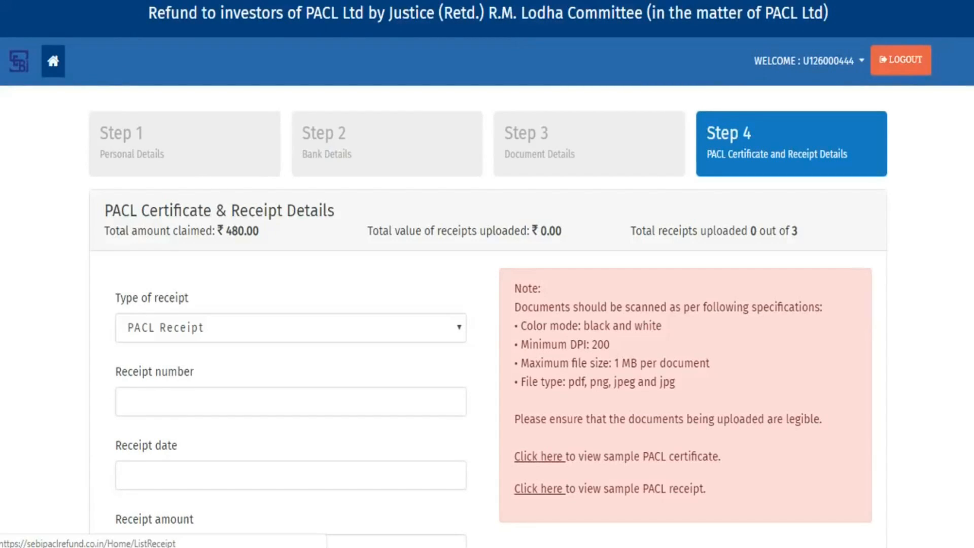
- Enter the certificate number, date 9 January 2019 and amount 160 for the PACL Certificate
mouse_move(628, 415)
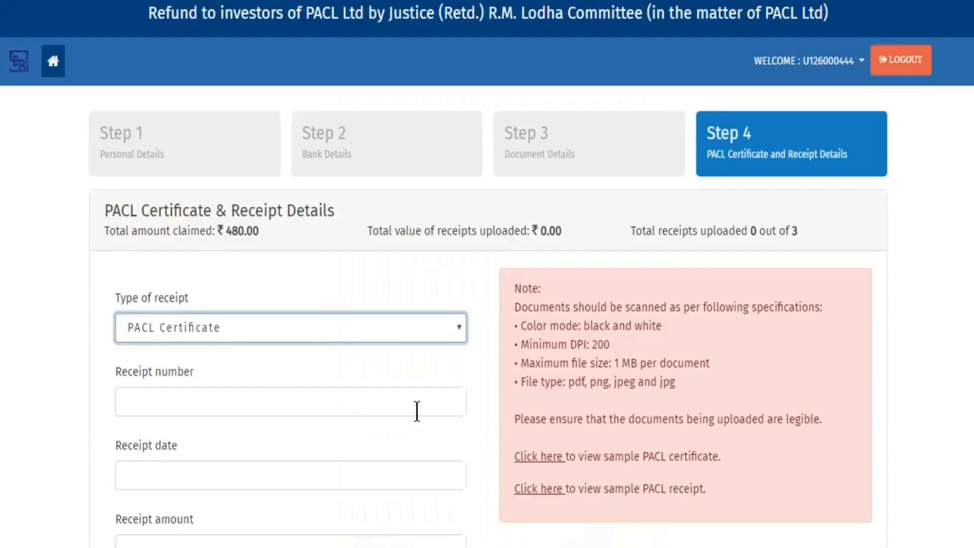
scroll(417, 411, "down", 4)
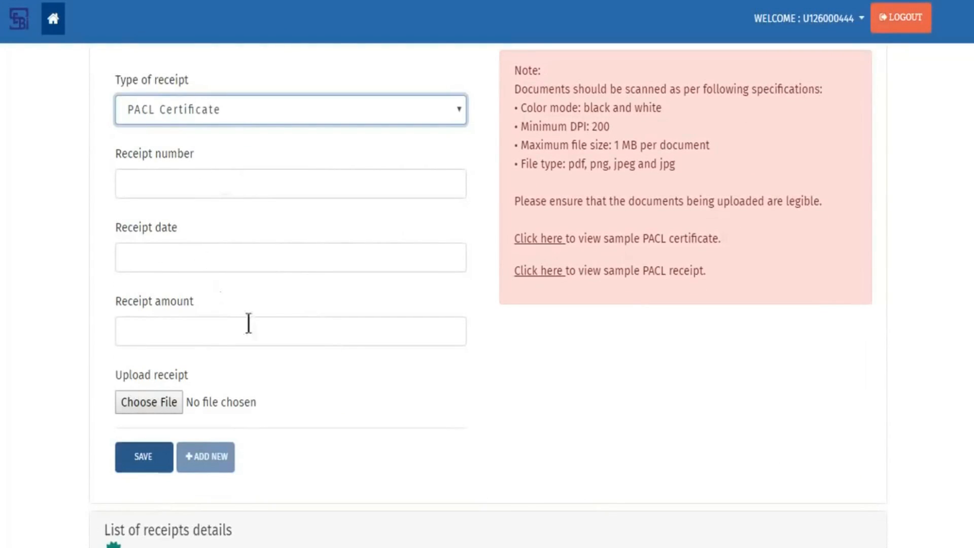
left_click(415, 186)
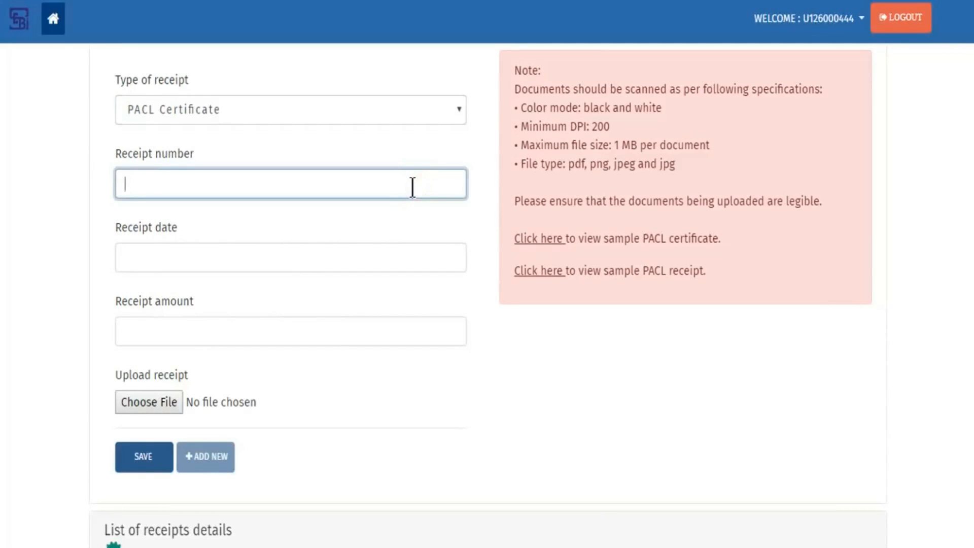
key("Tab")
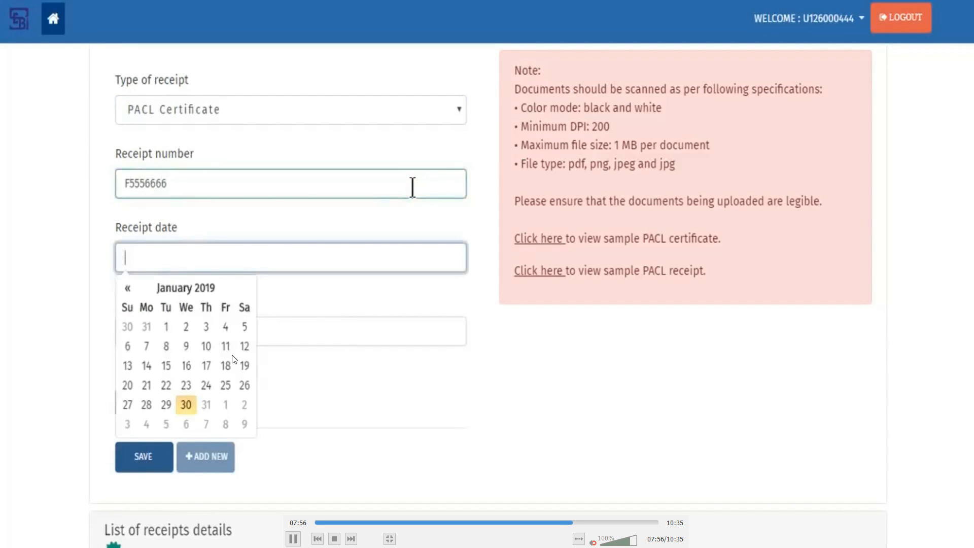
left_click(186, 348)
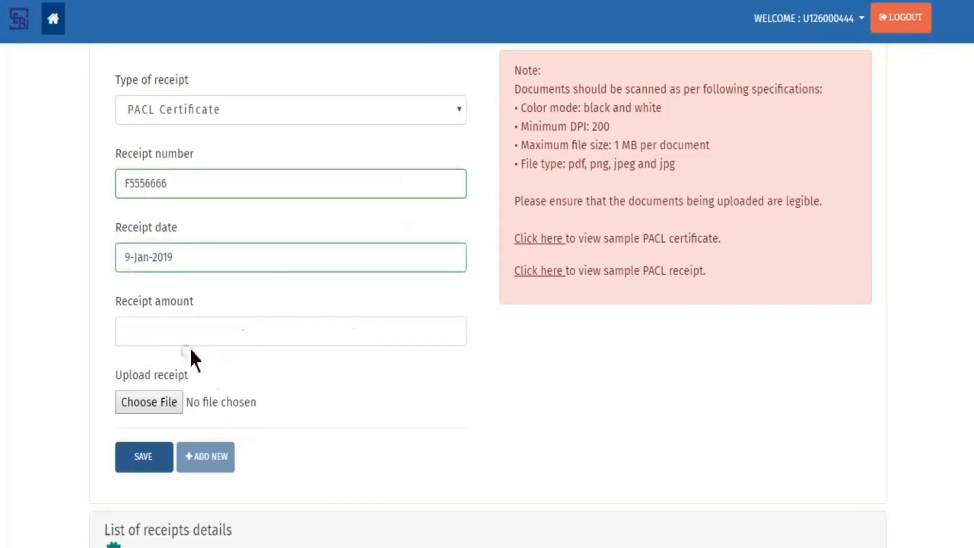
left_click(374, 332)
type("1")
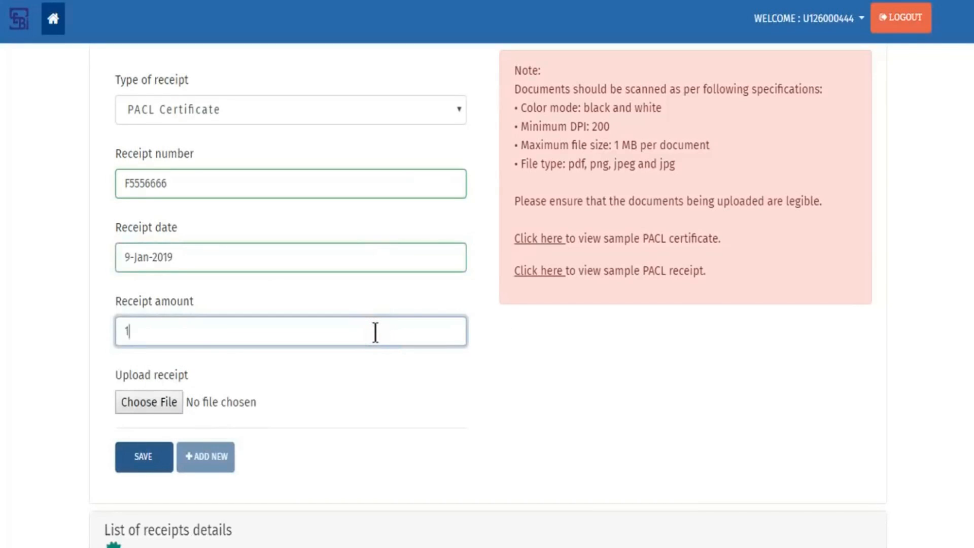
type("60")
- Attach Certificate.png and save the certificate entry
left_click(169, 404)
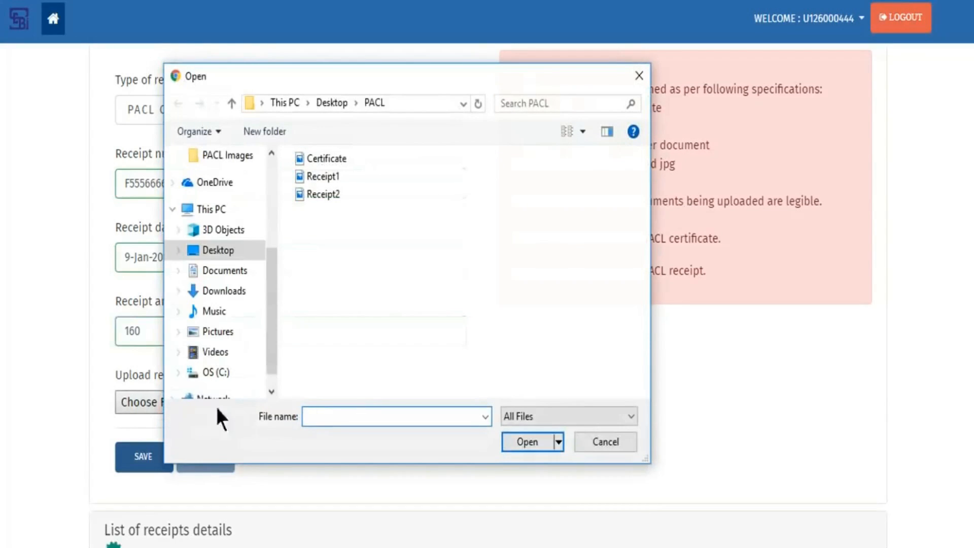
left_click(336, 159)
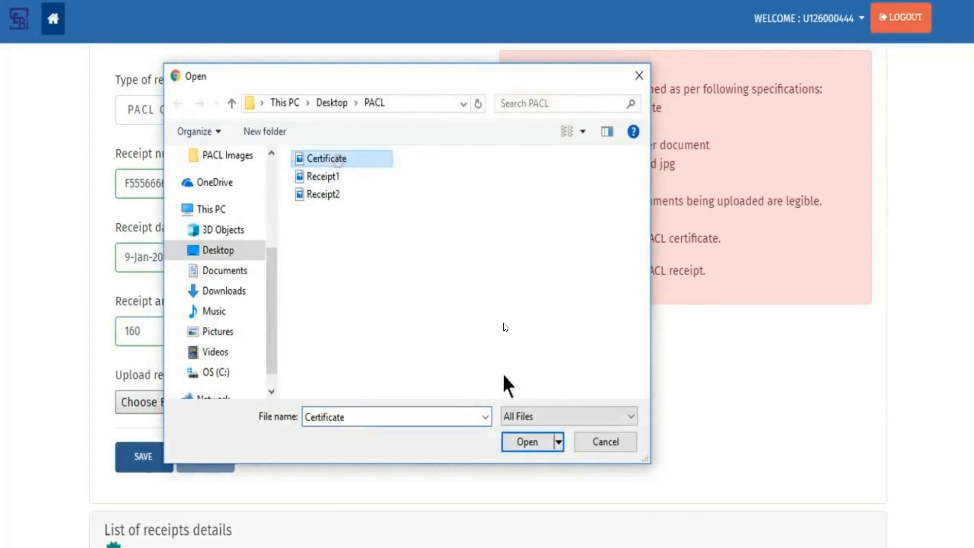
left_click(539, 440)
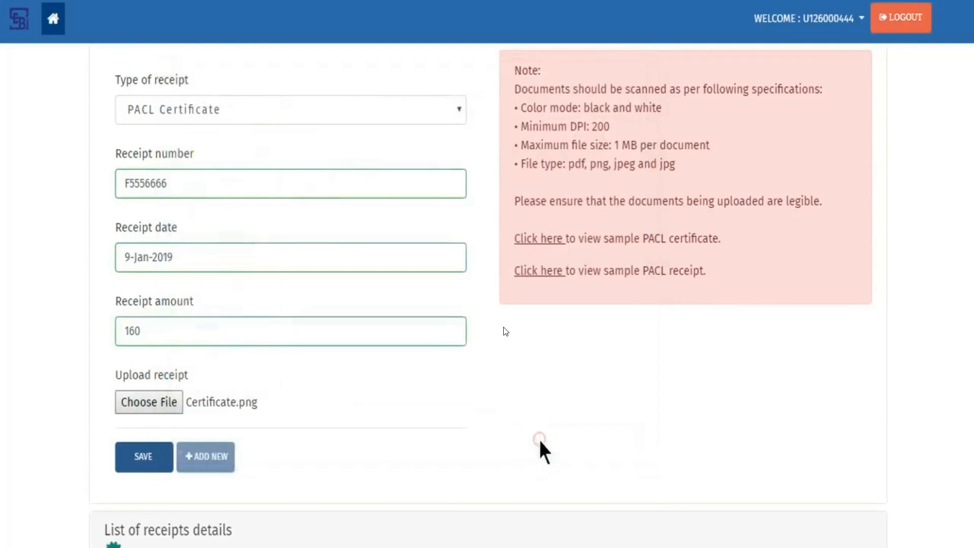
left_click(143, 462)
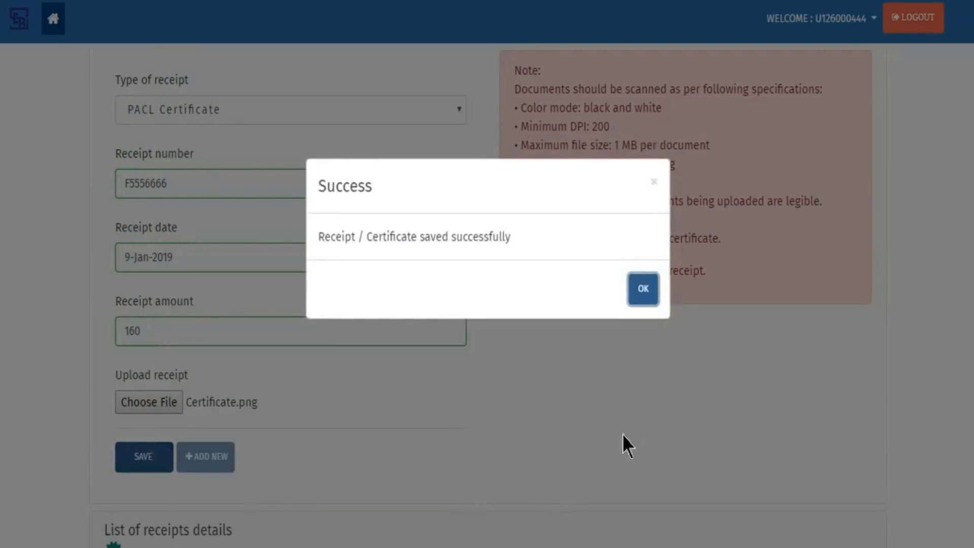
left_click(649, 291)
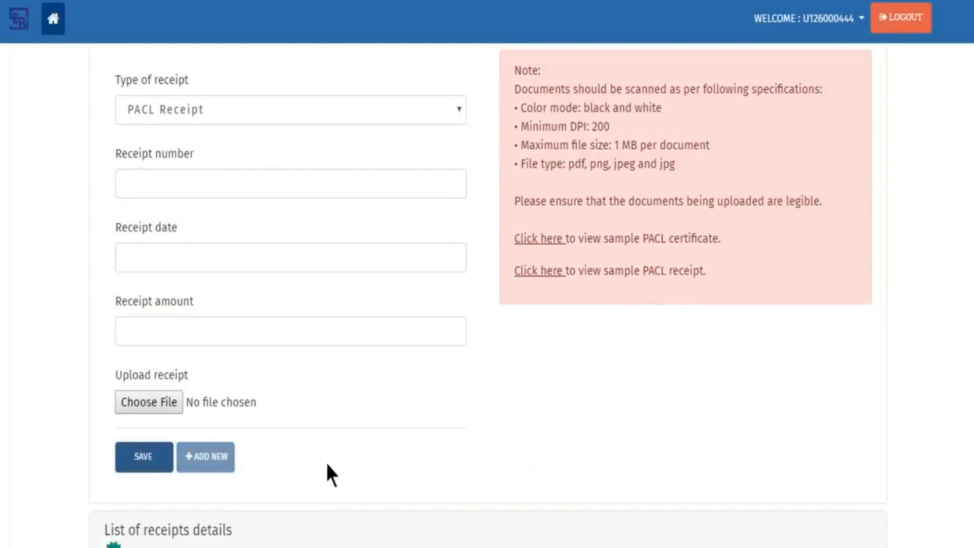
- Add a new entry with PACL Receipt kept as the type of receipt
left_click(218, 465)
left_click(431, 112)
left_click(428, 134)
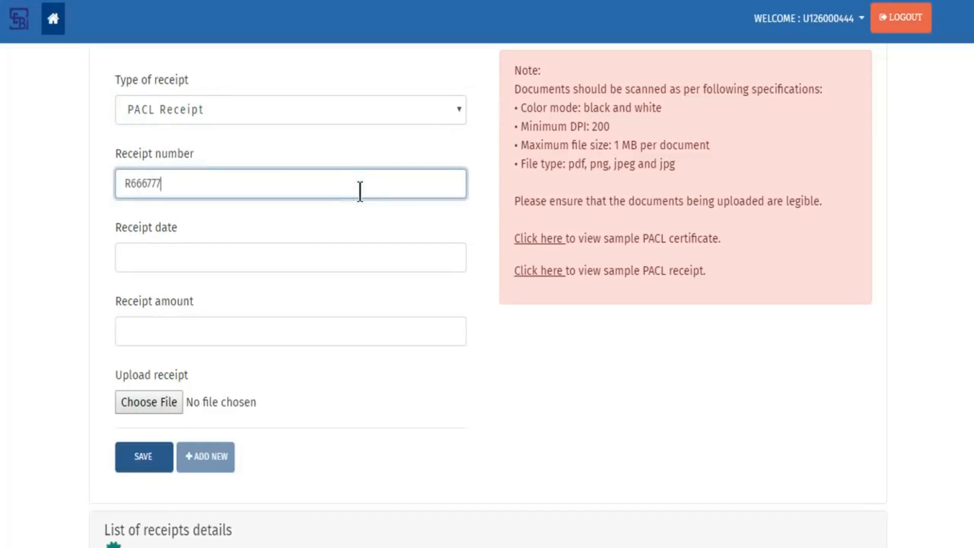
- Set the receipt date to 9 January 2019 and the amount to 160
key("Tab")
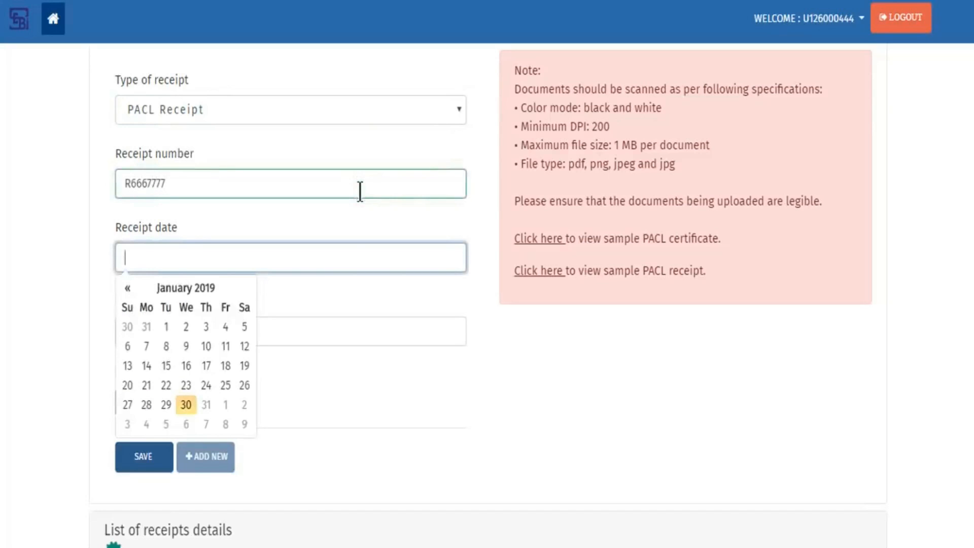
left_click(187, 346)
left_click(352, 330)
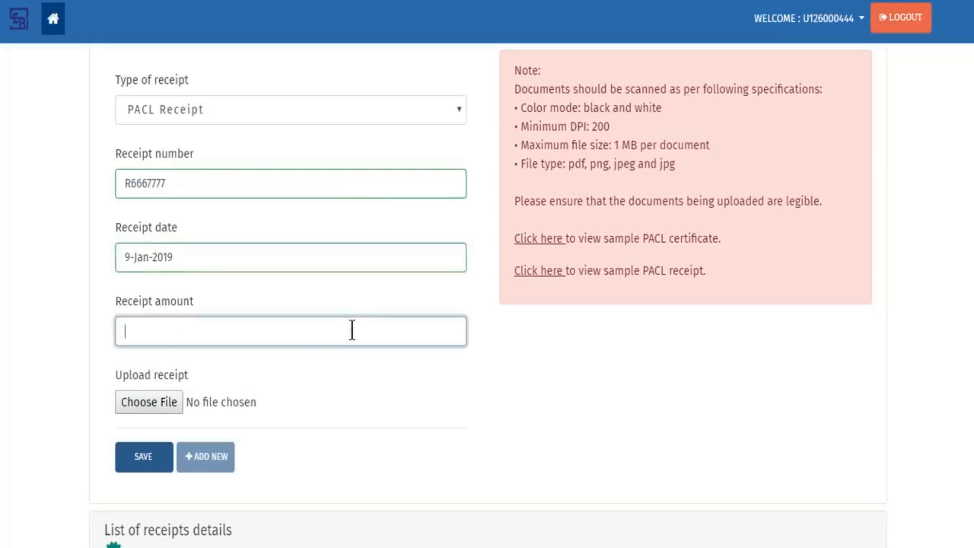
type("160")
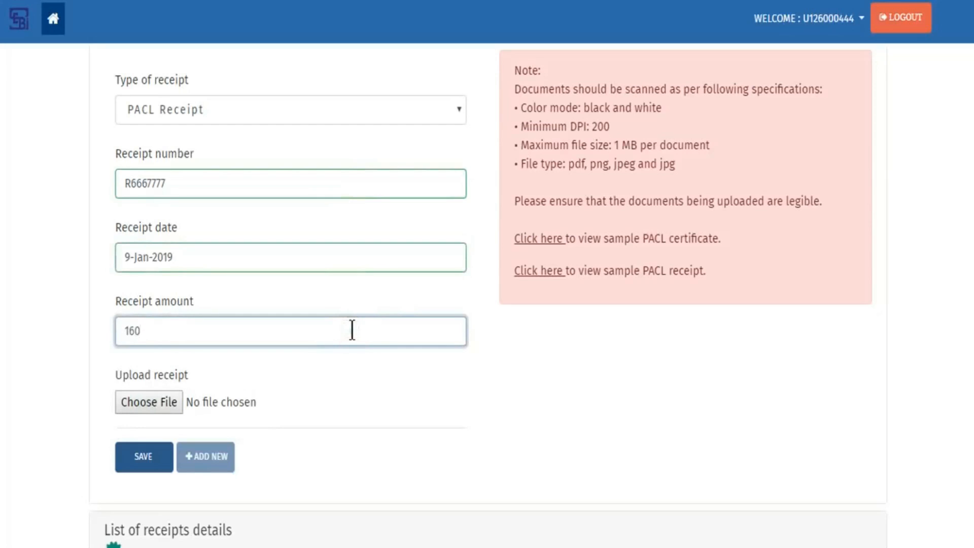
- Attach Receipt2.png, save the receipt, and scroll down to the three-entry receipts list
left_click(166, 409)
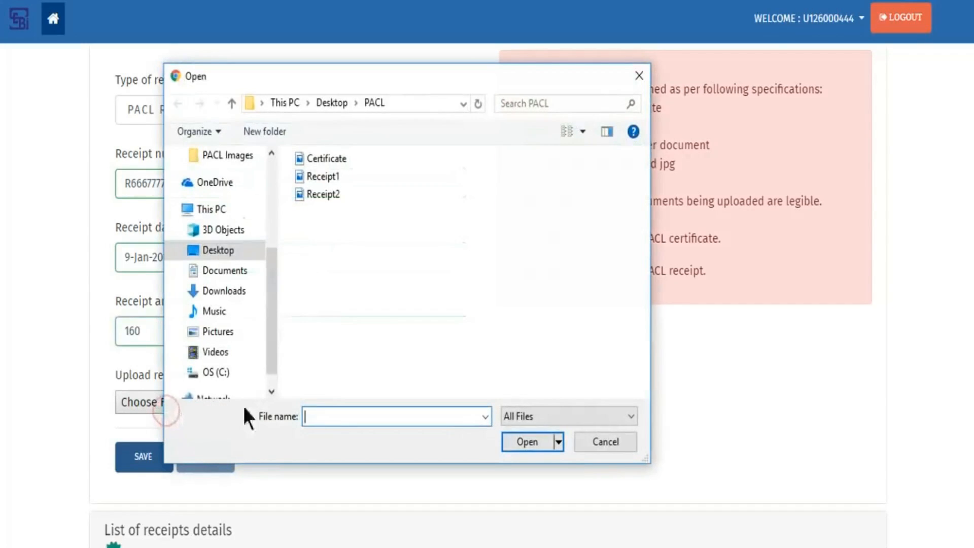
left_click(327, 196)
left_click(530, 442)
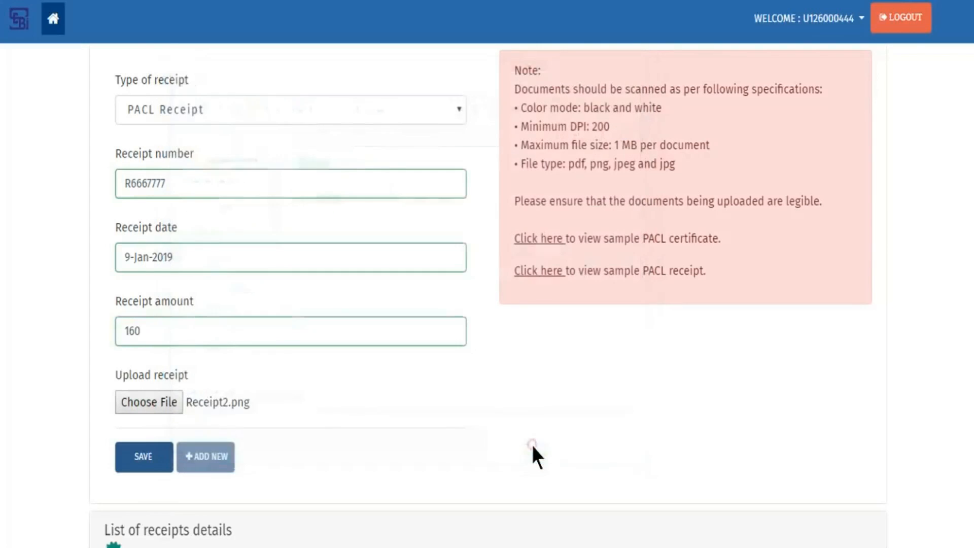
left_click(144, 458)
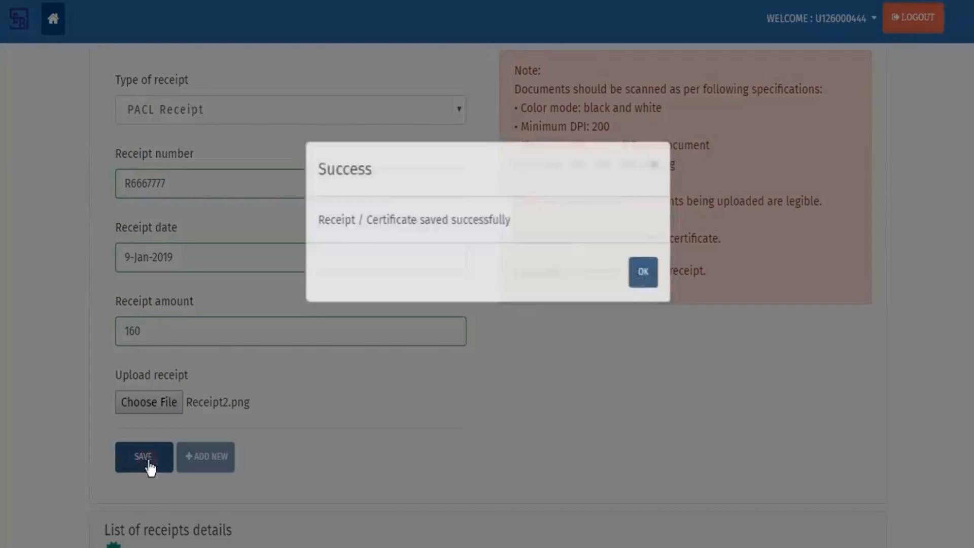
left_click(644, 303)
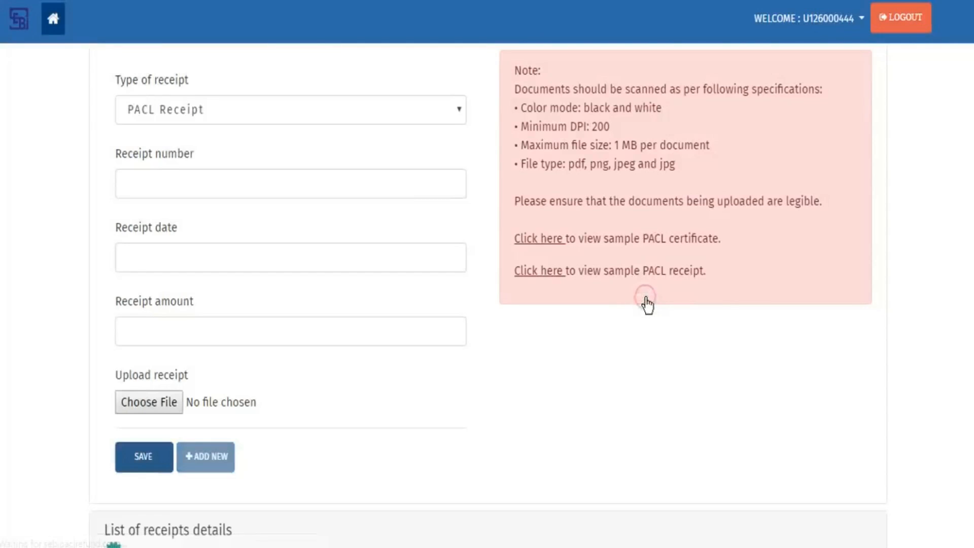
scroll(530, 431, "down", 5)
scroll(532, 432, "down", 3)
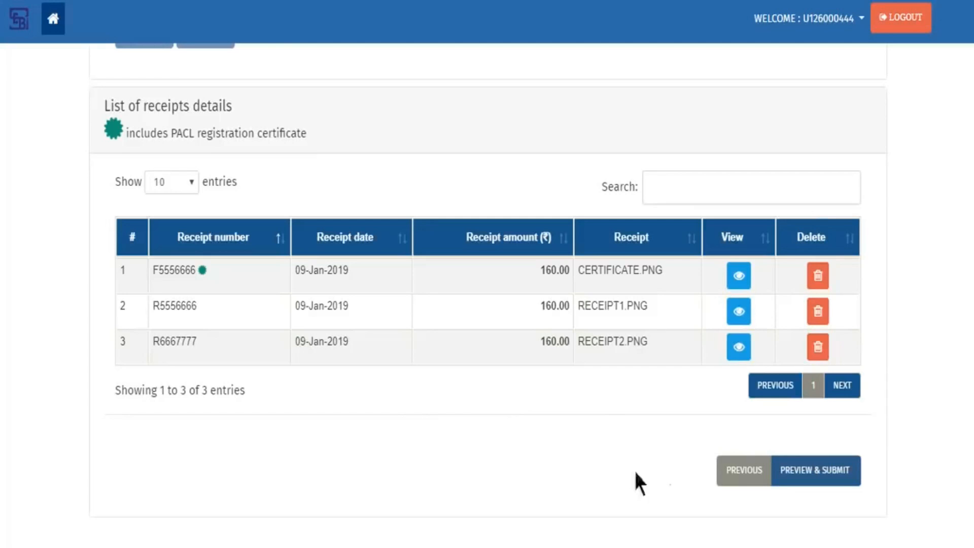
- Preview the claim, expand Claimant Bank Details, tick I Agree and make the final submission
left_click(840, 479)
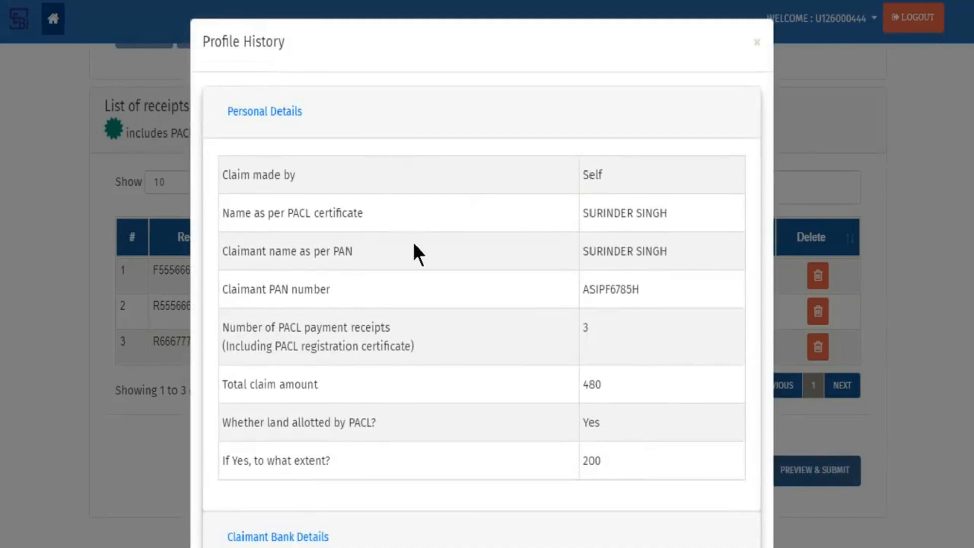
scroll(412, 239, "down", 5)
left_click(302, 279)
scroll(461, 300, "down", 4)
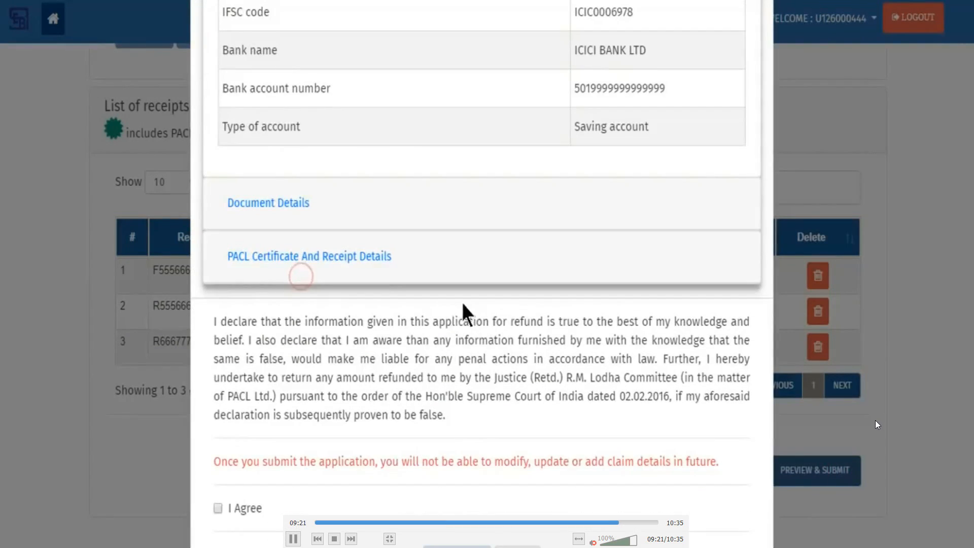
scroll(461, 300, "up", 2)
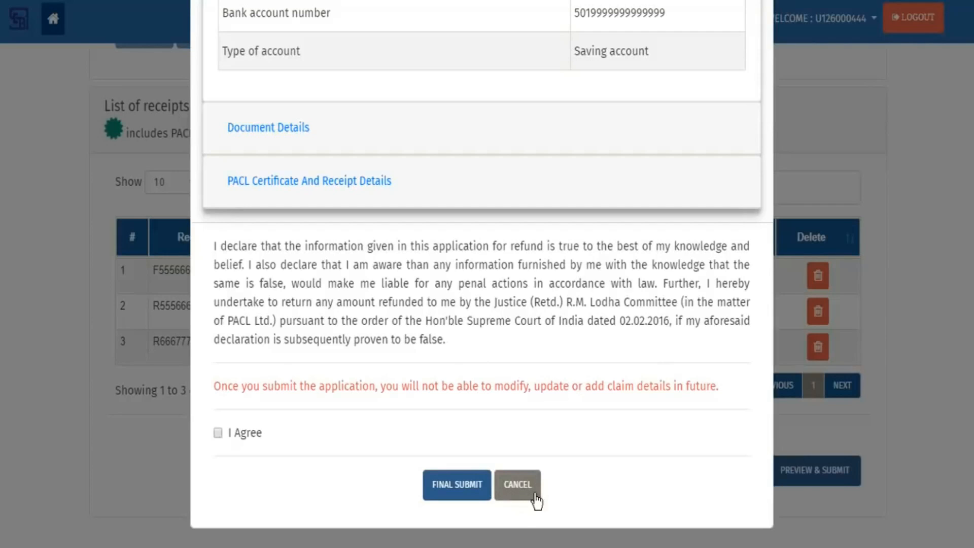
left_click(218, 433)
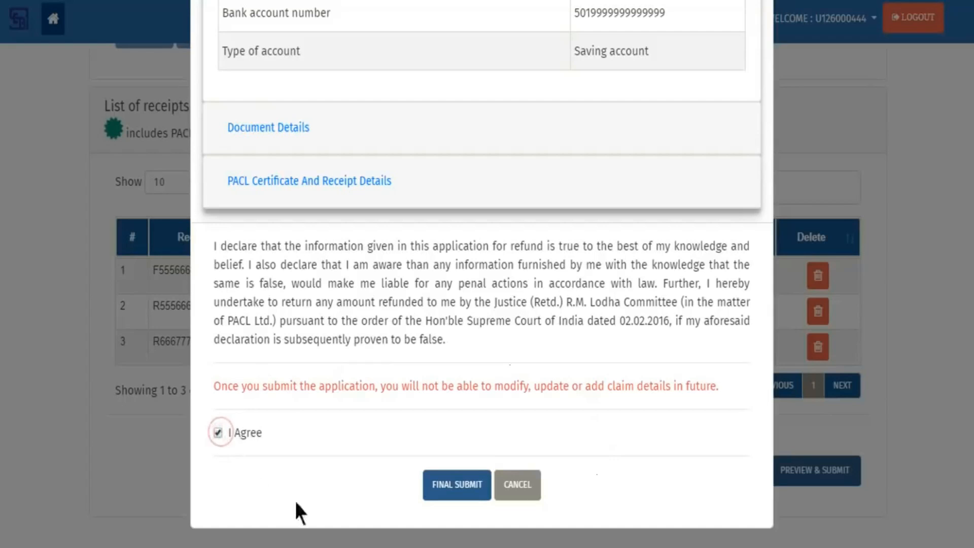
left_click(465, 492)
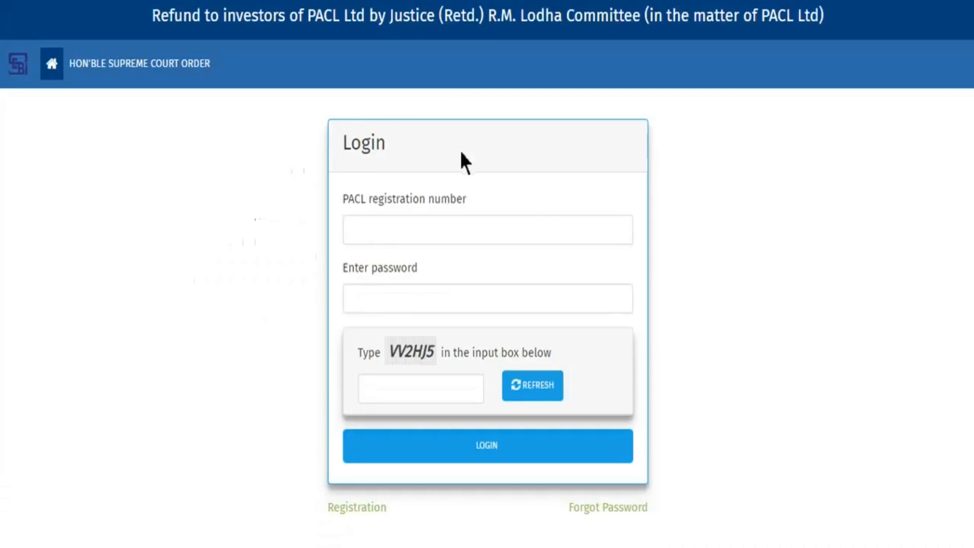
- Log in with the registration number, password and captcha, then close VLC
left_click(556, 233)
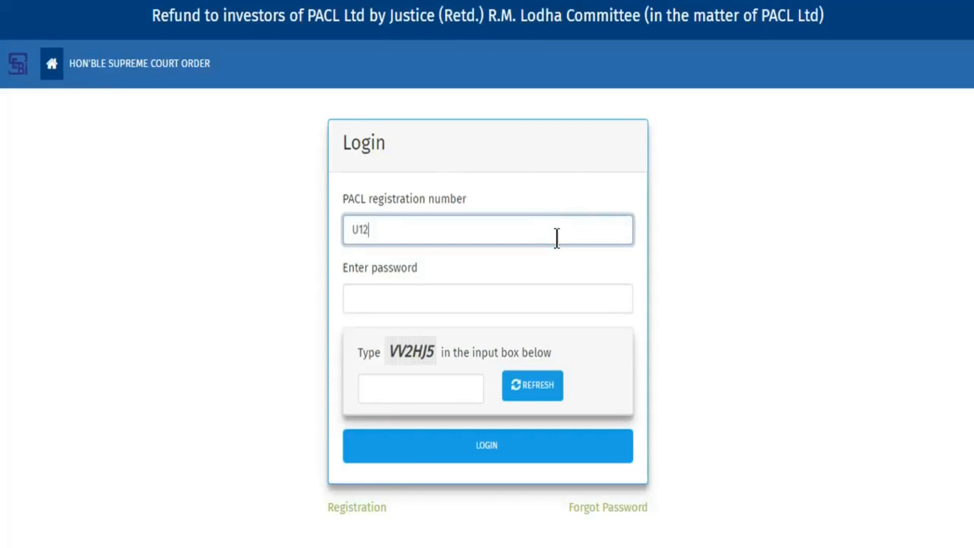
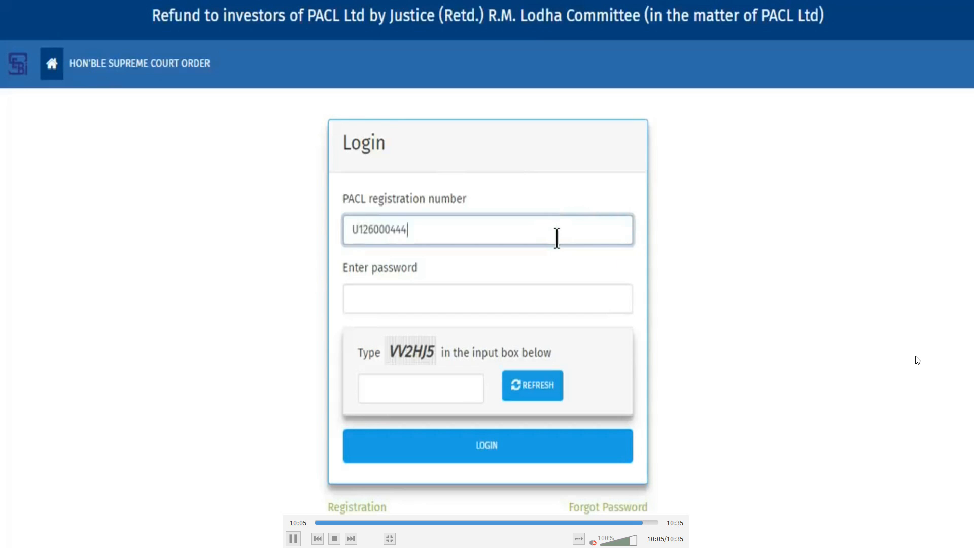
key("Tab")
type("*******")
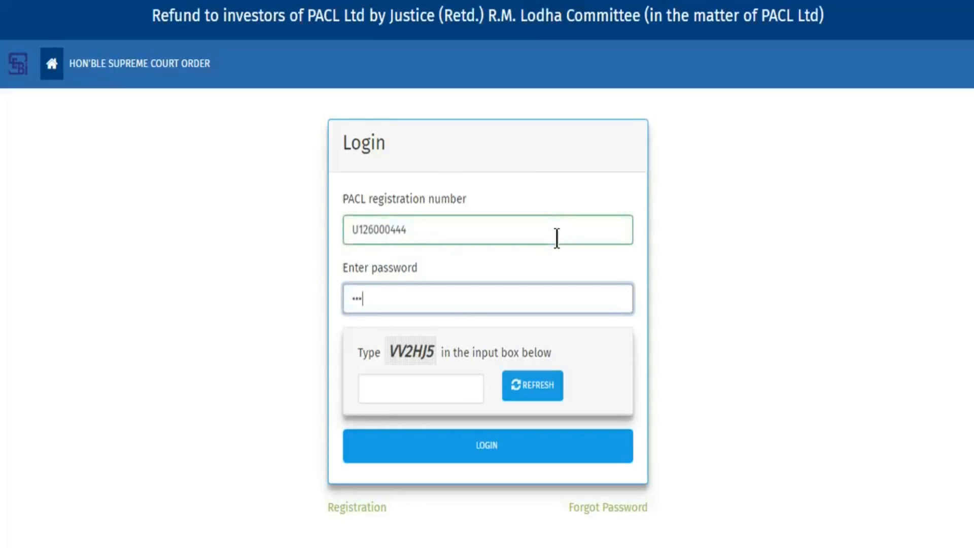
type("*")
key("Tab")
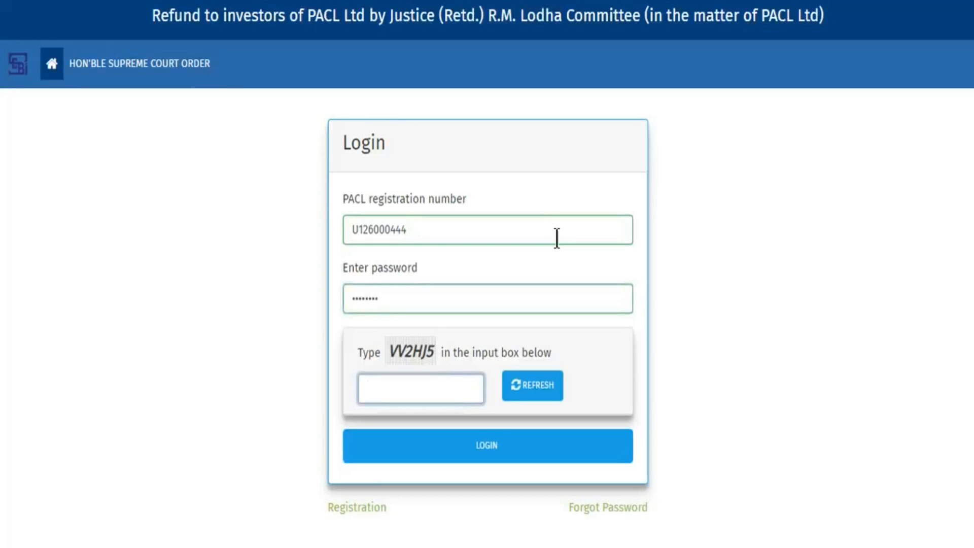
type("VV2HJ5")
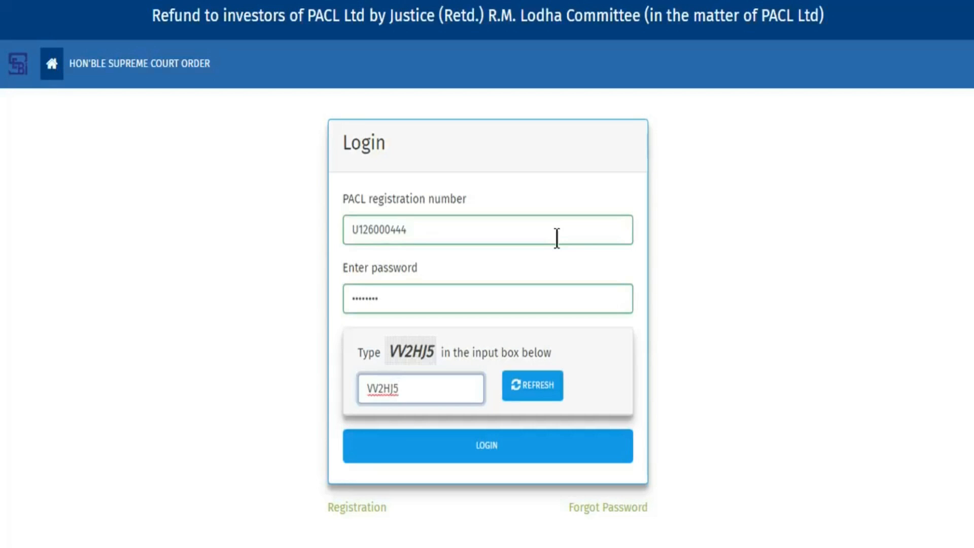
left_click(581, 454)
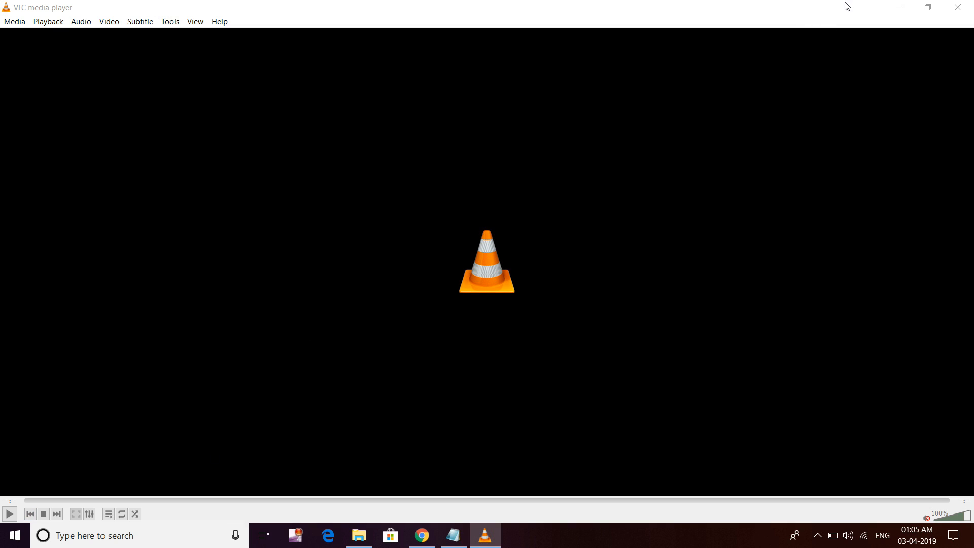
left_click(957, 7)
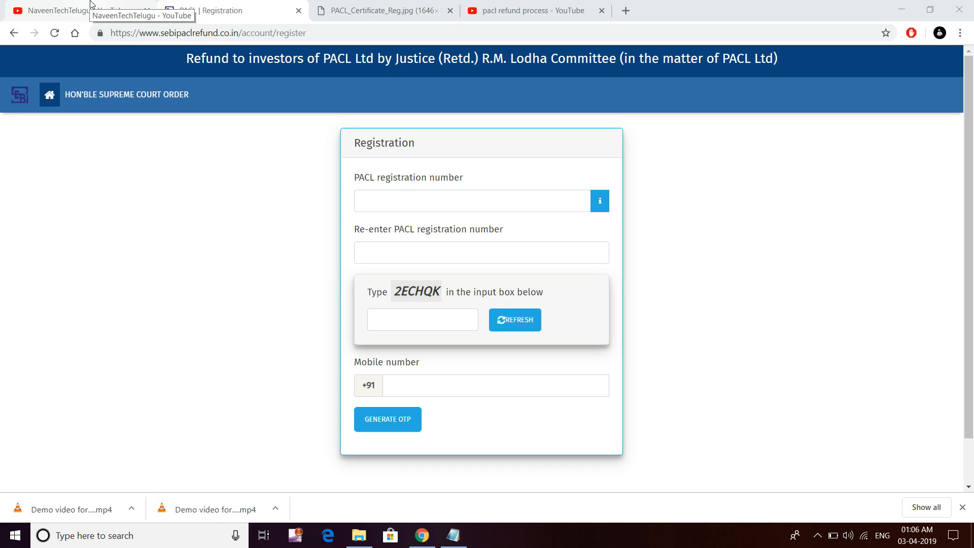
- Return to the YouTube channel tab and scroll through its banner, featured video and uploads
left_click(91, 4)
scroll(322, 333, "down", 4)
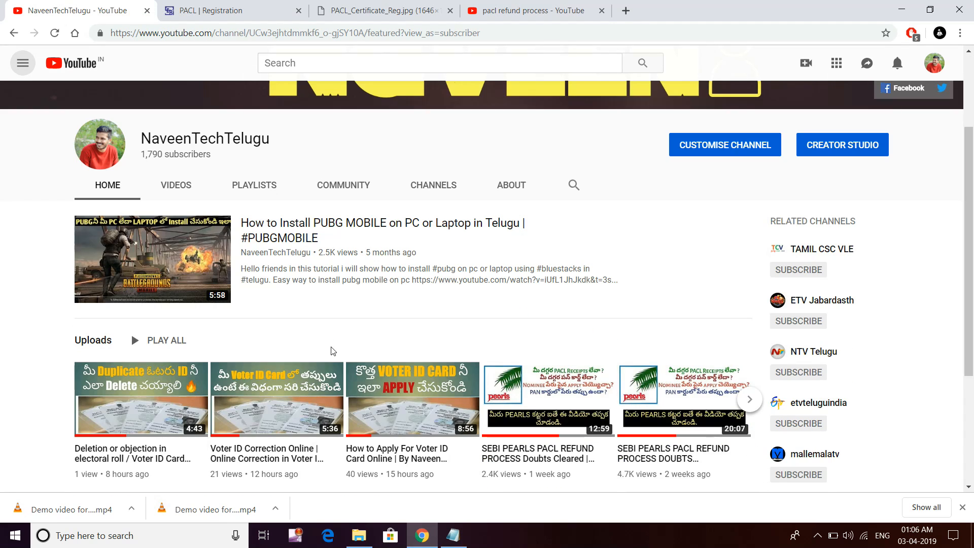
scroll(332, 351, "up", 3)
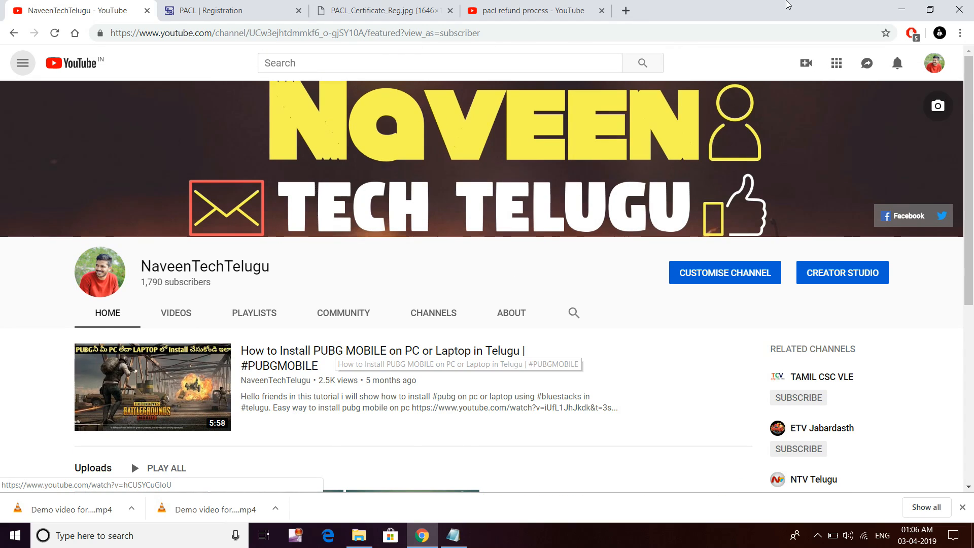
scroll(174, 246, "down", 3)
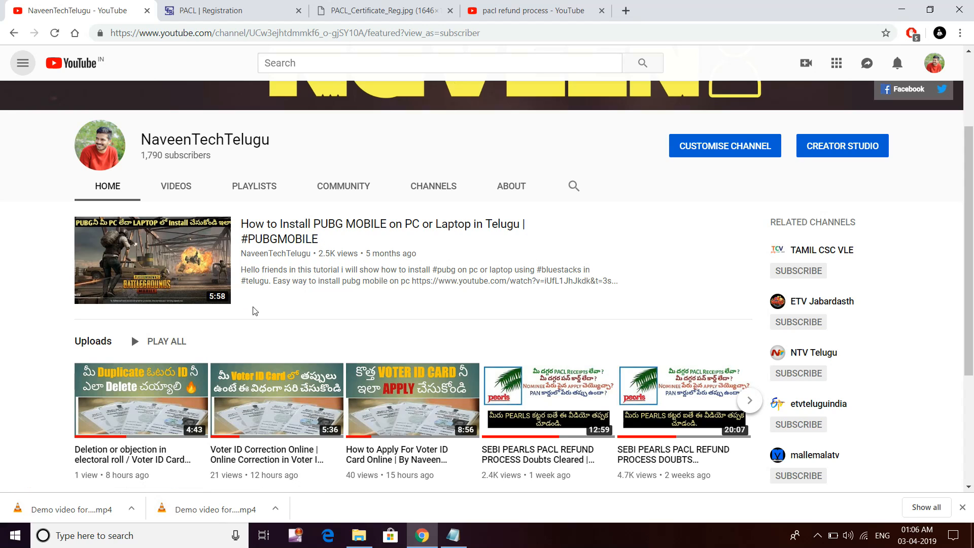
scroll(254, 311, "down", 3)
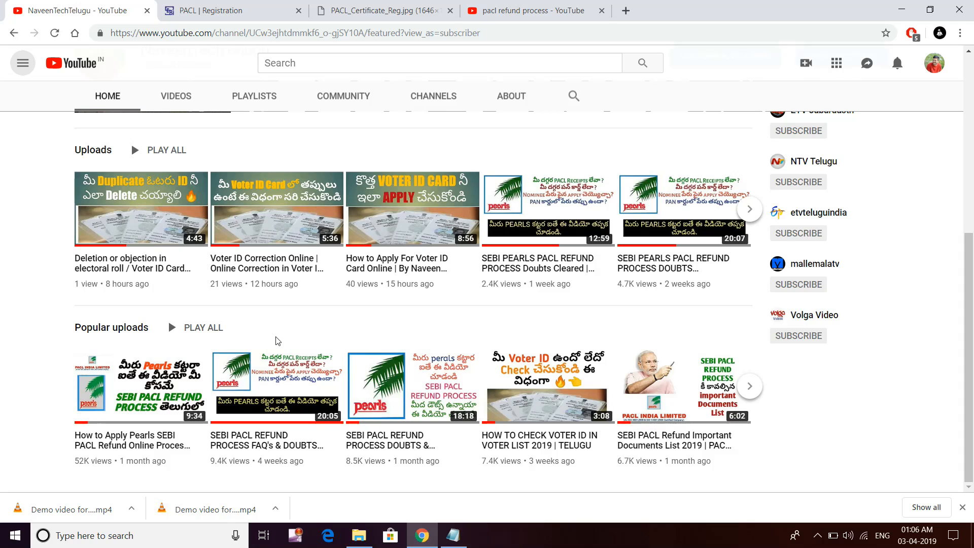
scroll(277, 341, "up", 5)
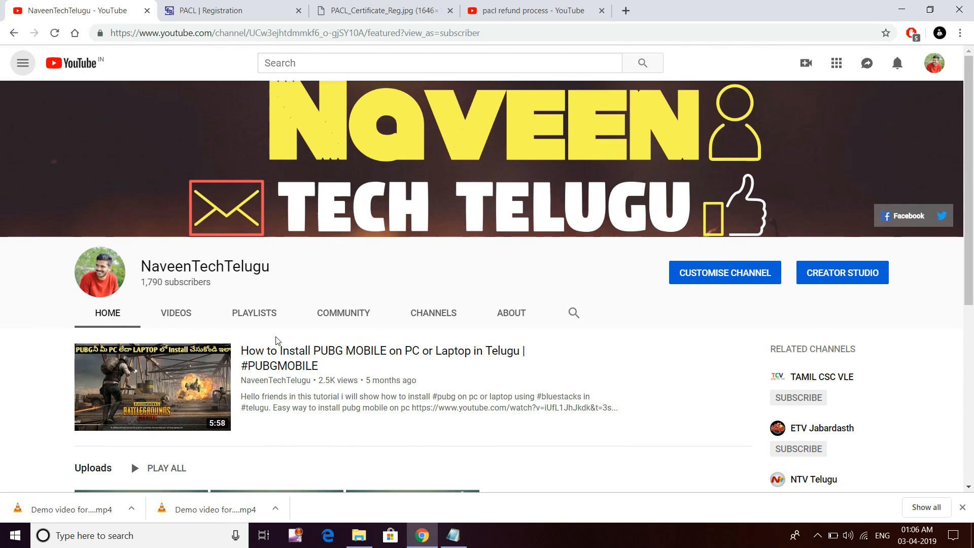